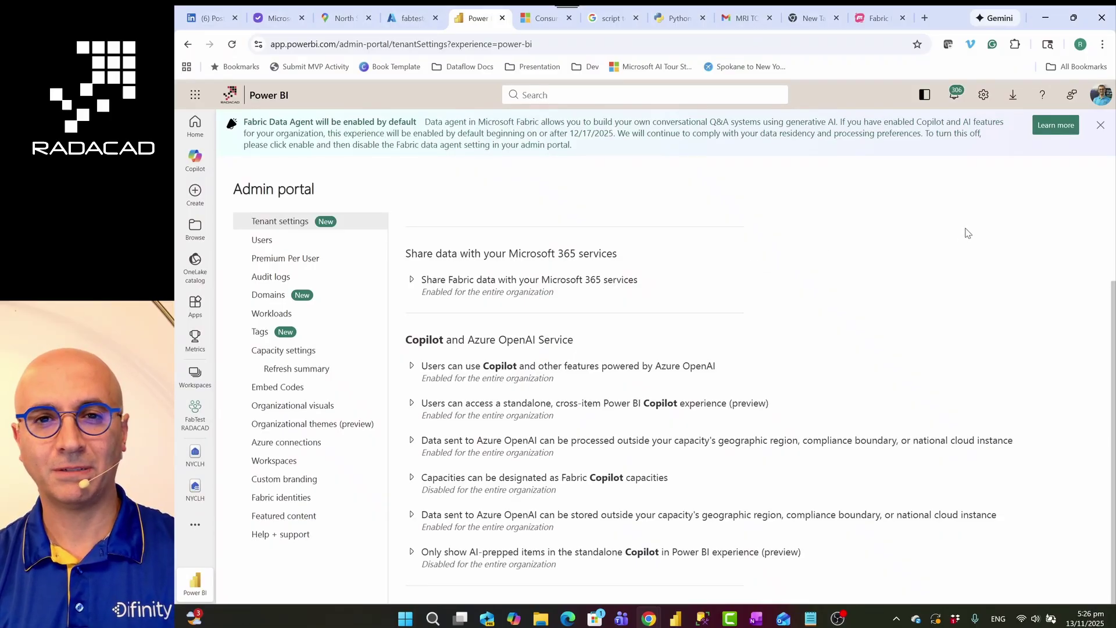
left_click(984, 96)
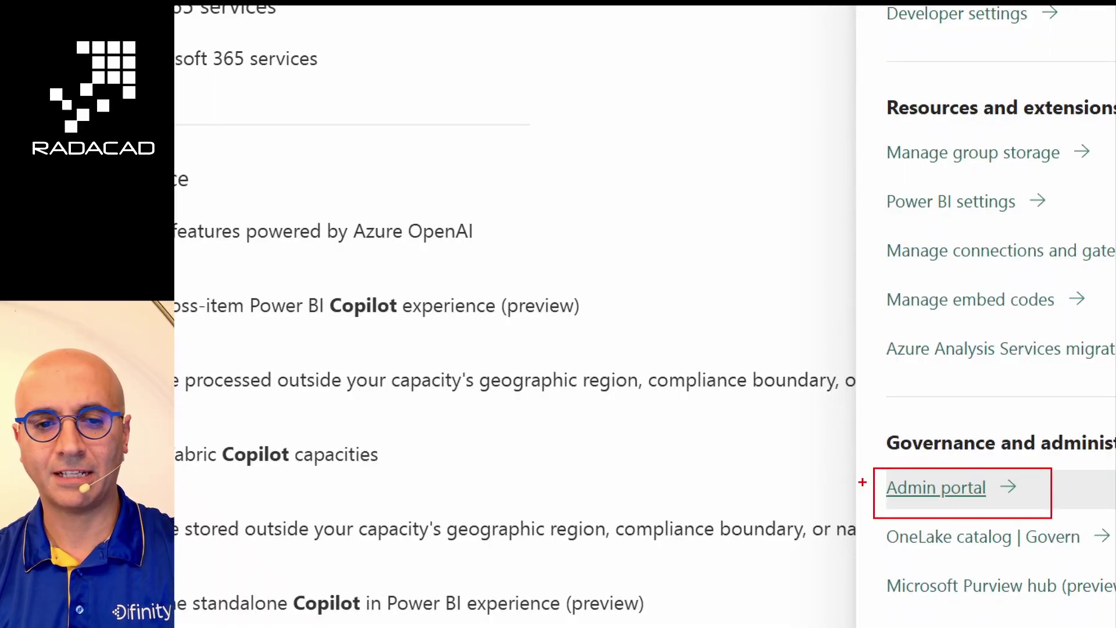
left_click(880, 206)
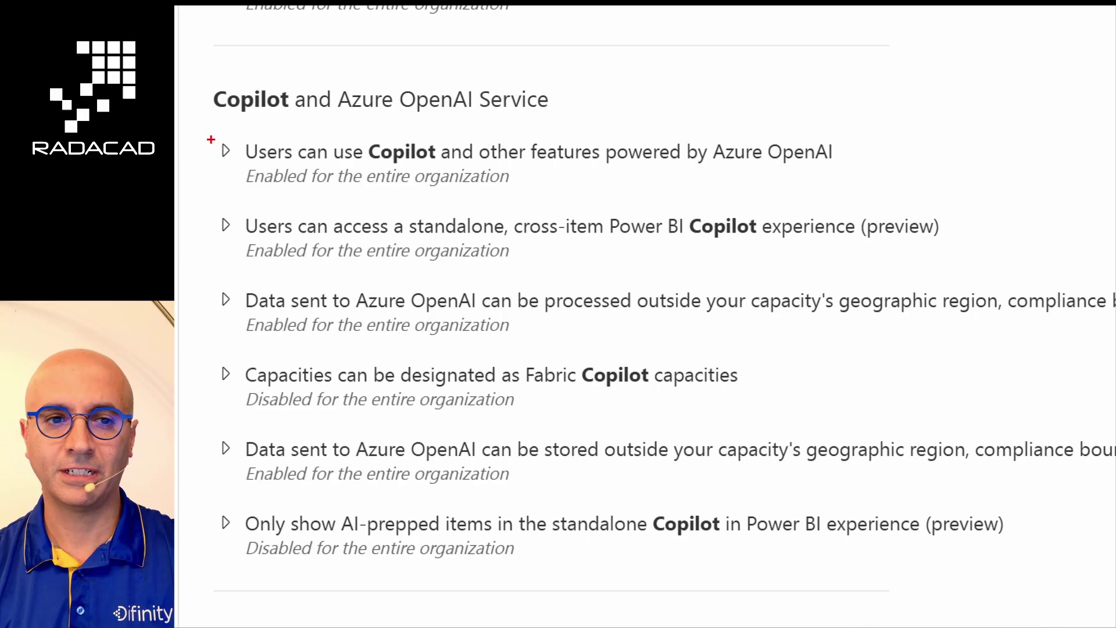
mouse_move(206, 132)
left_mouse_down()
mouse_move(490, 200)
mouse_move(905, 197)
left_mouse_up()
left_click_drag(210, 283, 1114, 353)
left_click_drag(199, 434, 1102, 500)
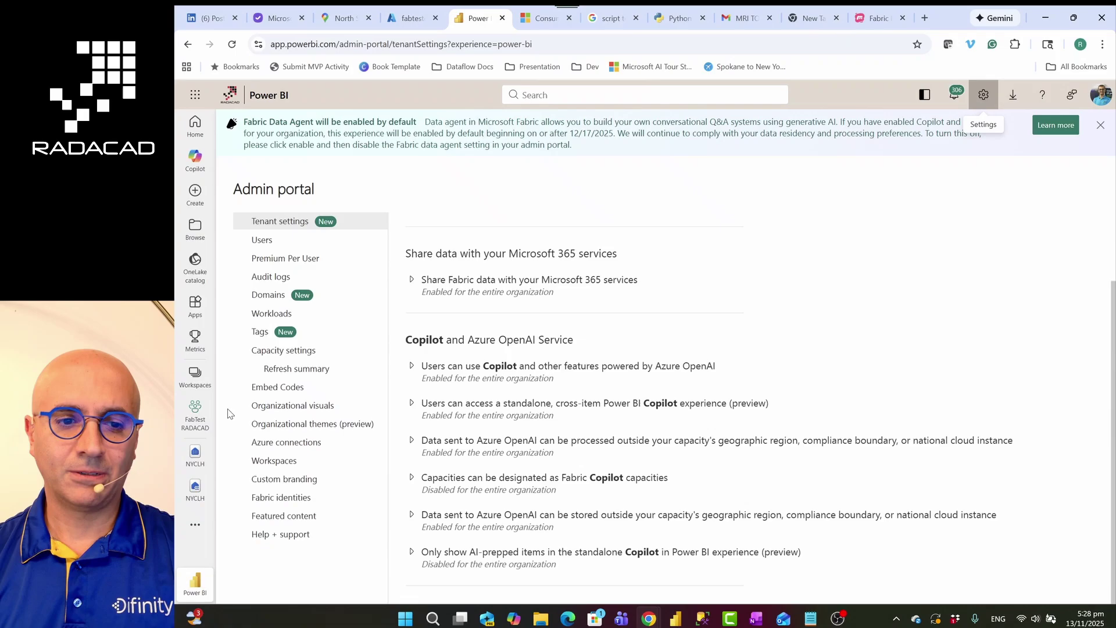
left_click(193, 414)
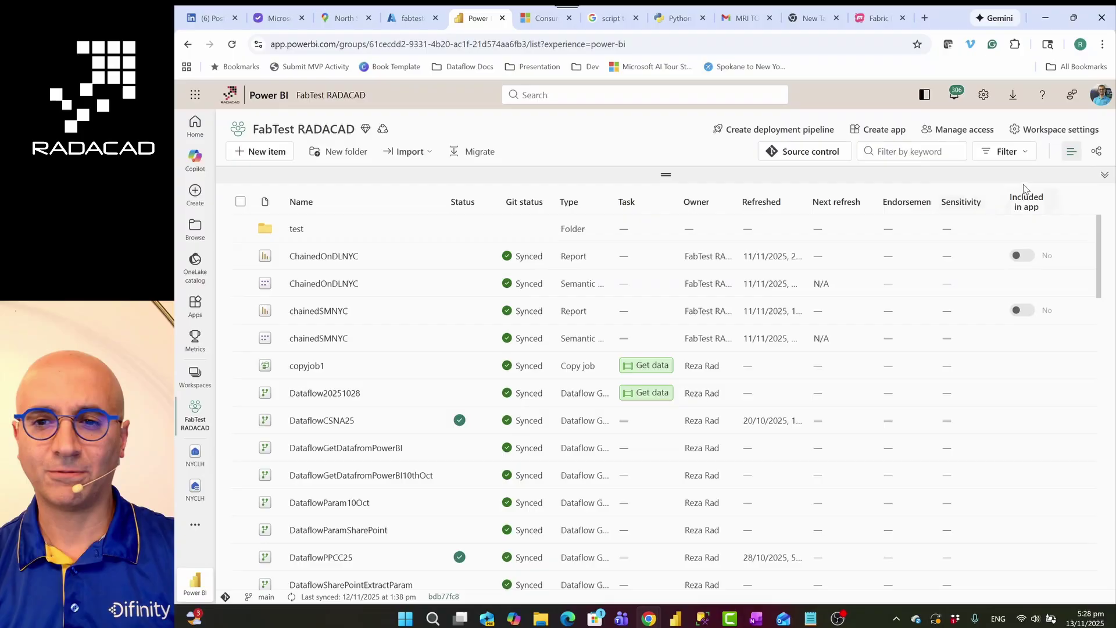
- Check the FabTest RADACAD workspace's licence info for Fabric capacity, then open the NYCLH lakehouse
left_click(1049, 131)
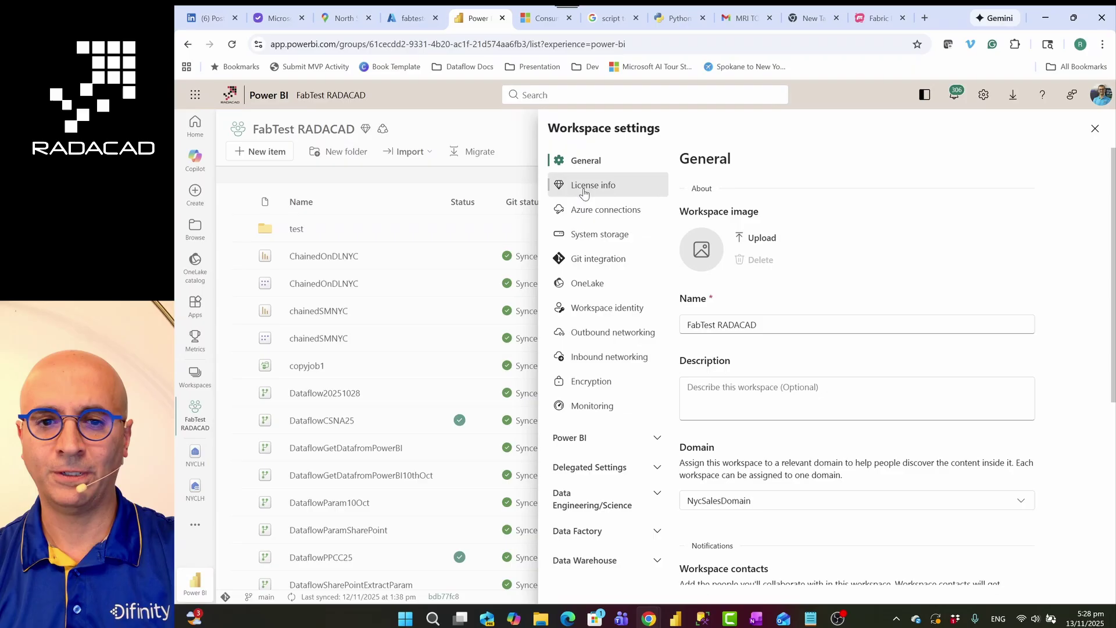
left_click(584, 187)
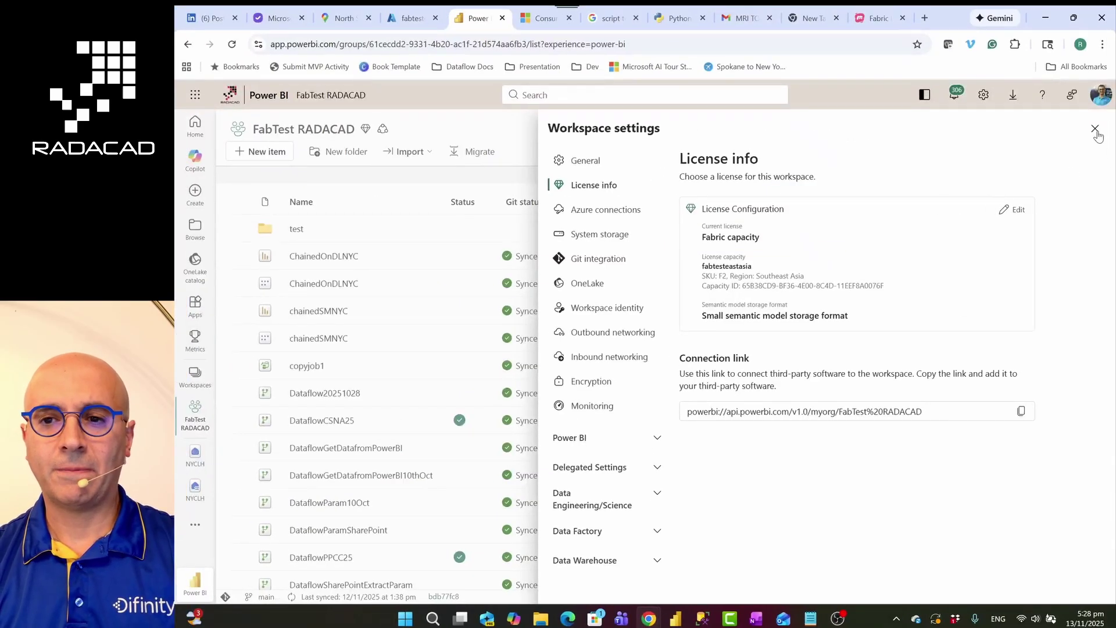
left_click(1096, 131)
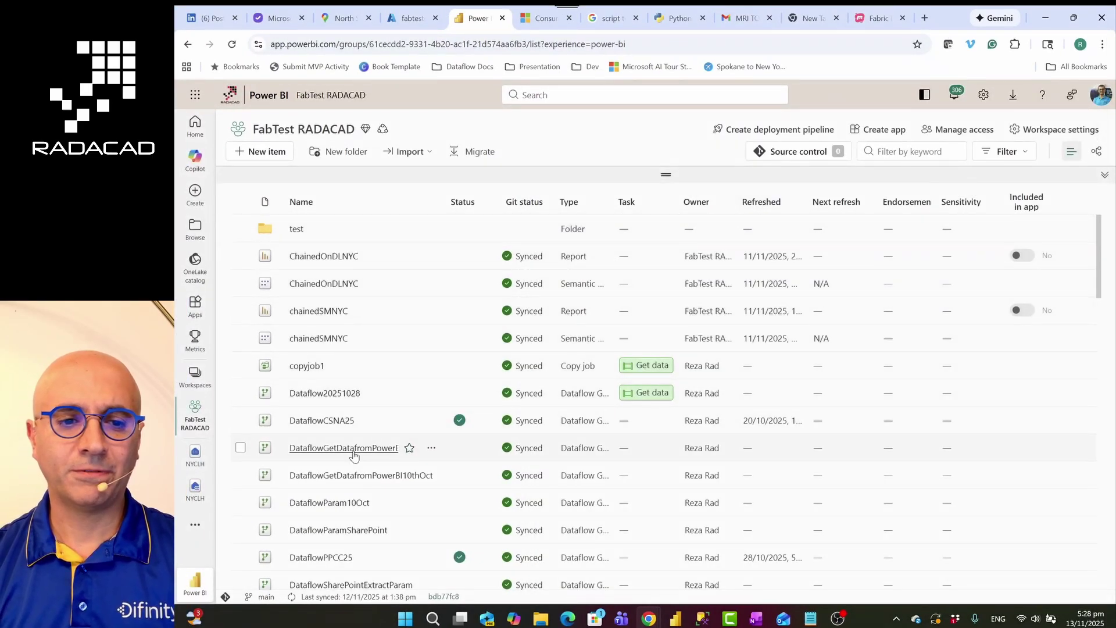
left_click(194, 491)
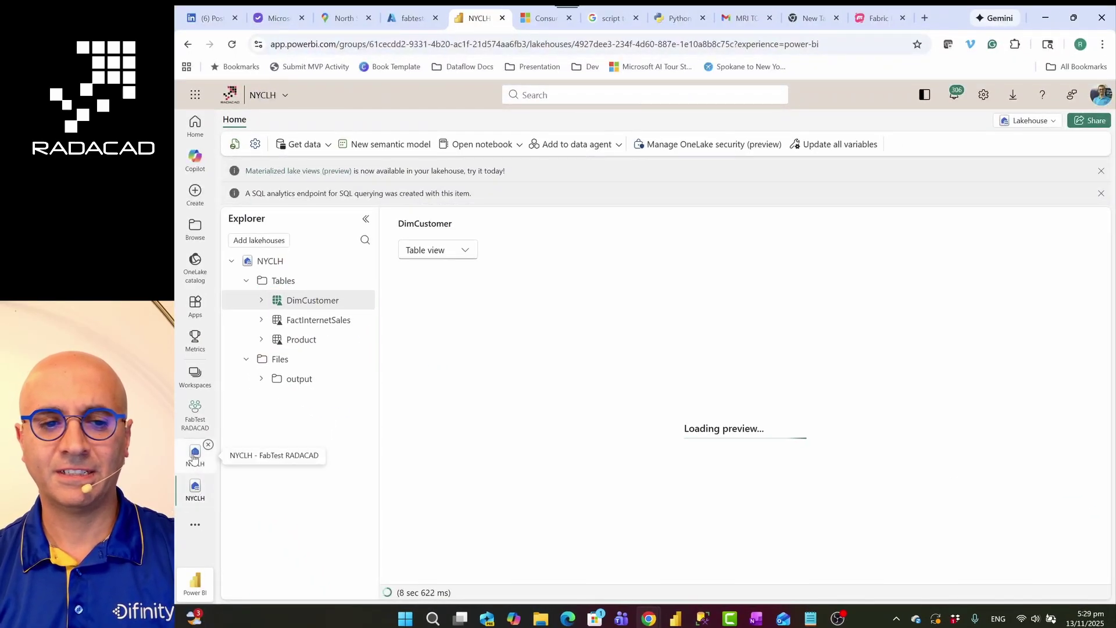
- Open the NYCLH SQL analytics endpoint, with a query selecting Product rows in category Clothing
left_click(195, 456)
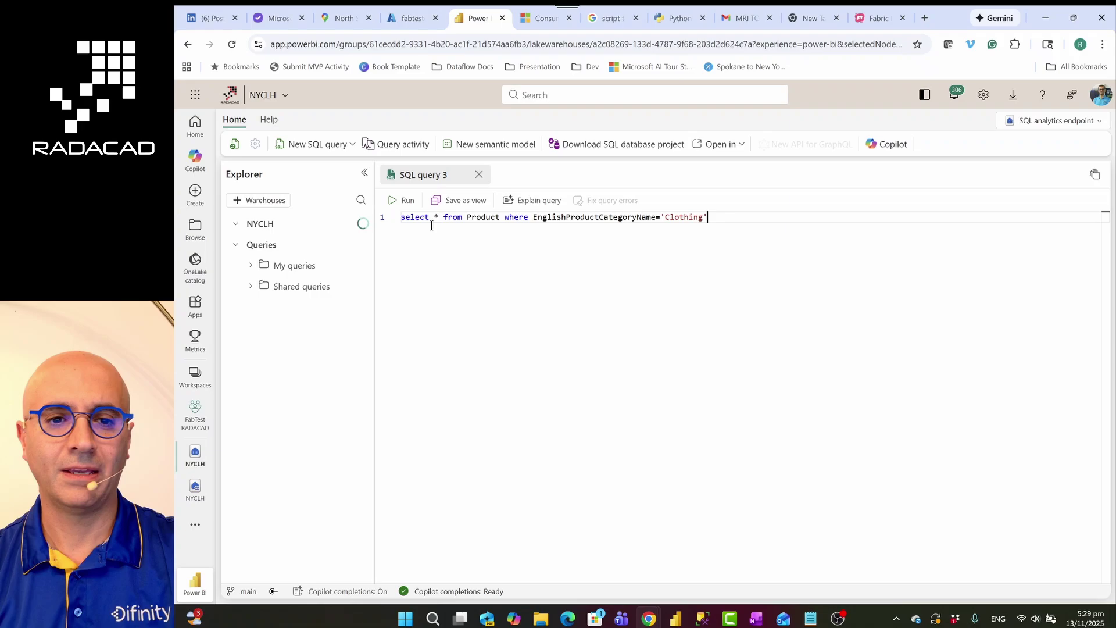
- Run select * from Product with and without the Clothing filter, then go back to FabTest RADACAD
left_click(401, 201)
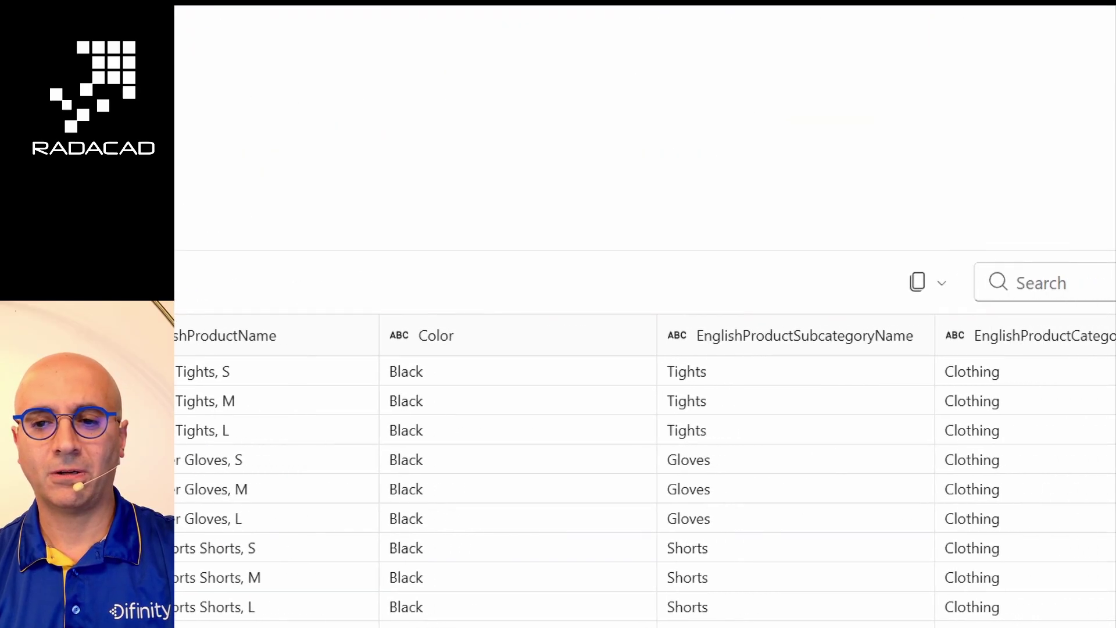
left_click_drag(929, 314, 1024, 605)
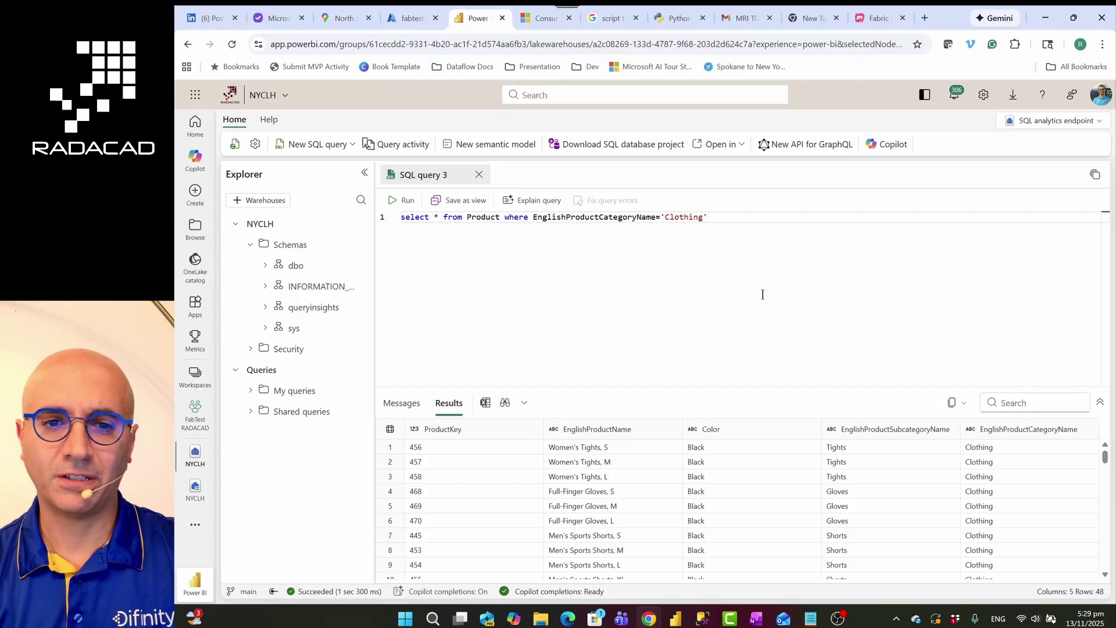
left_click_drag(500, 218, 395, 224)
left_click(402, 200)
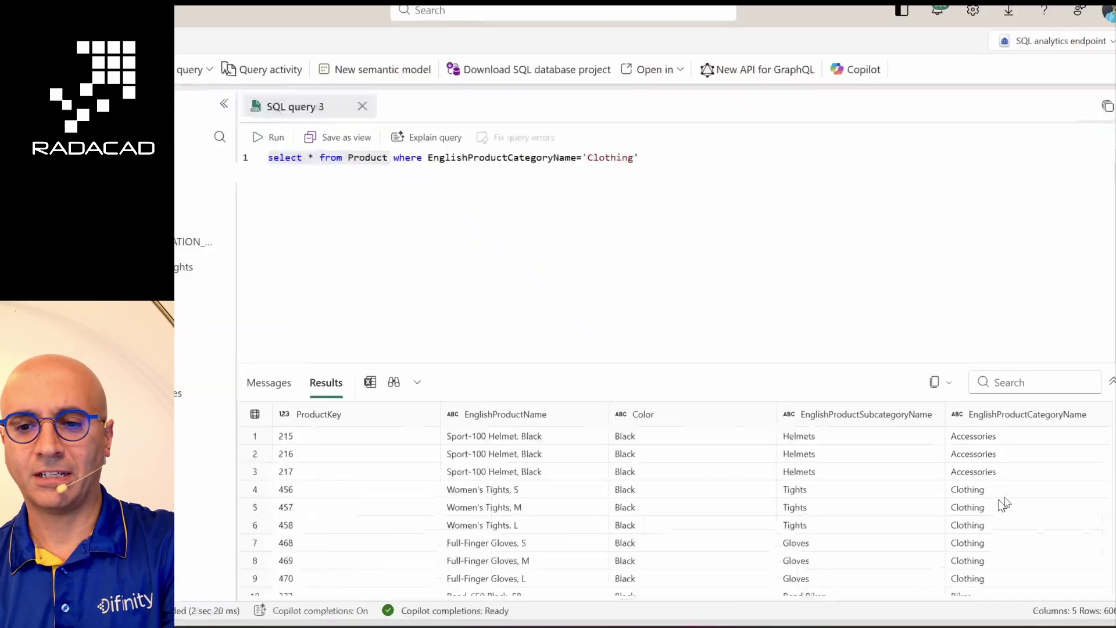
scroll(1003, 497, "down", 8)
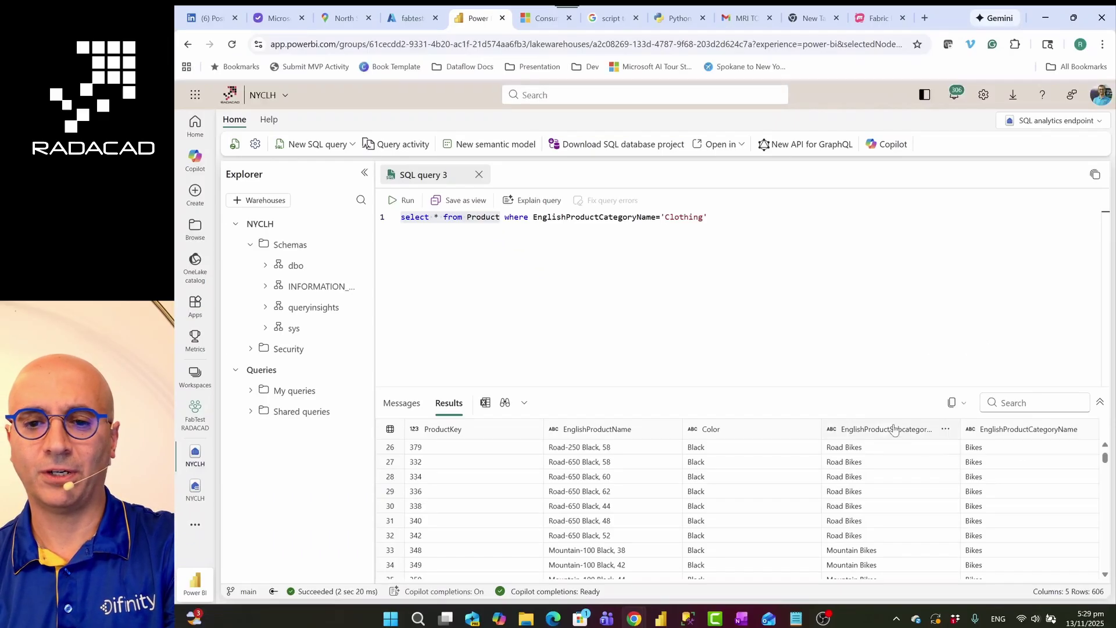
left_click(712, 220)
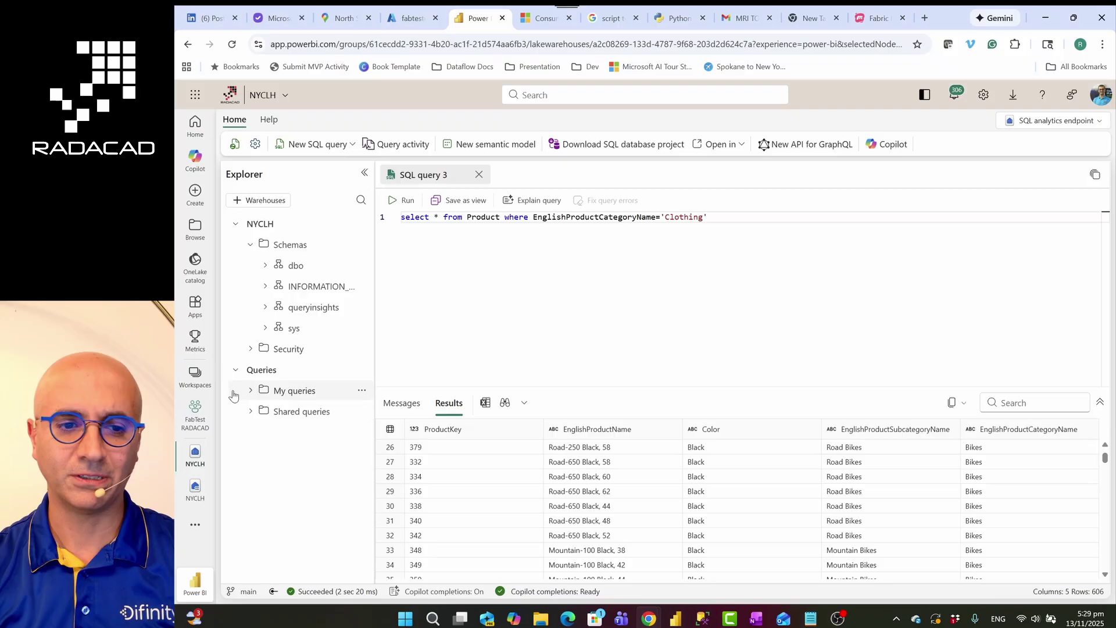
left_click(194, 411)
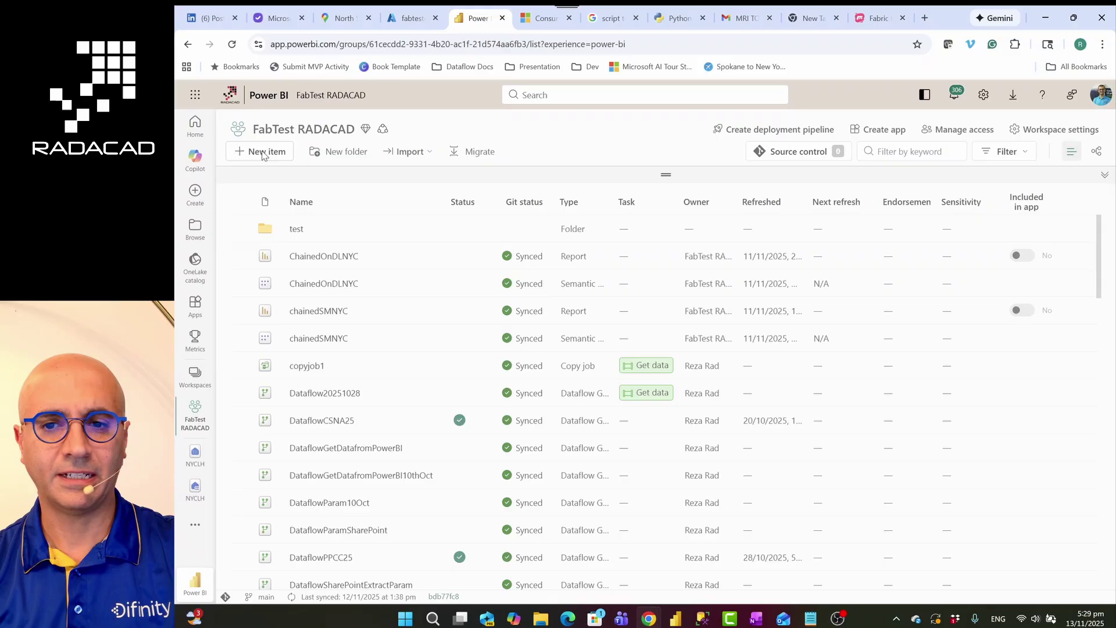
- Create a Data agent (preview) item named agent101 from New item
left_click(264, 154)
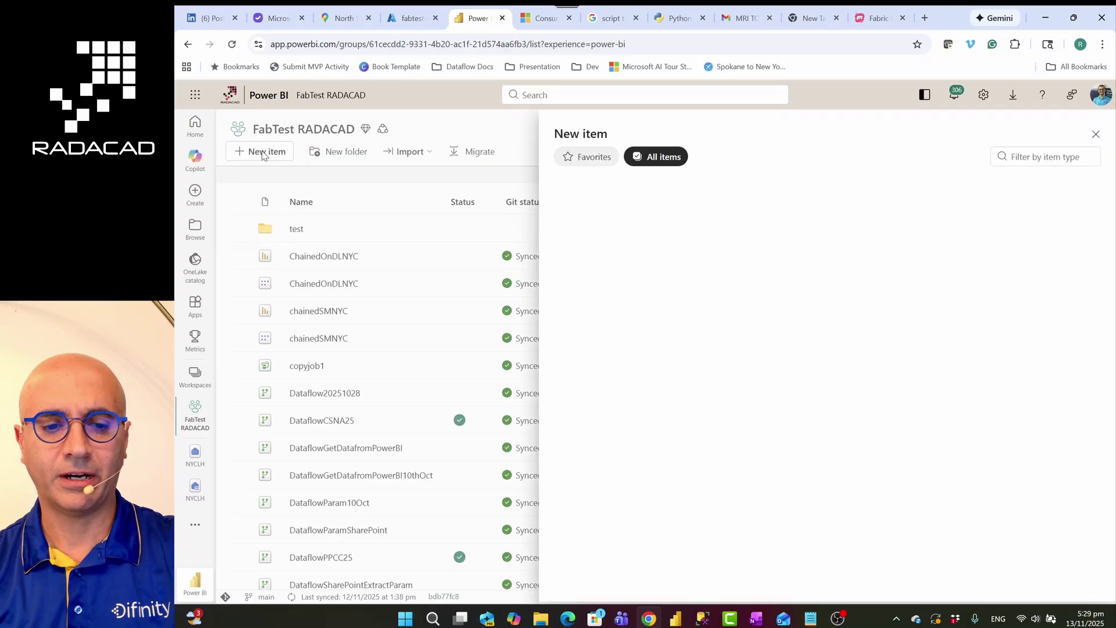
left_click(1046, 158)
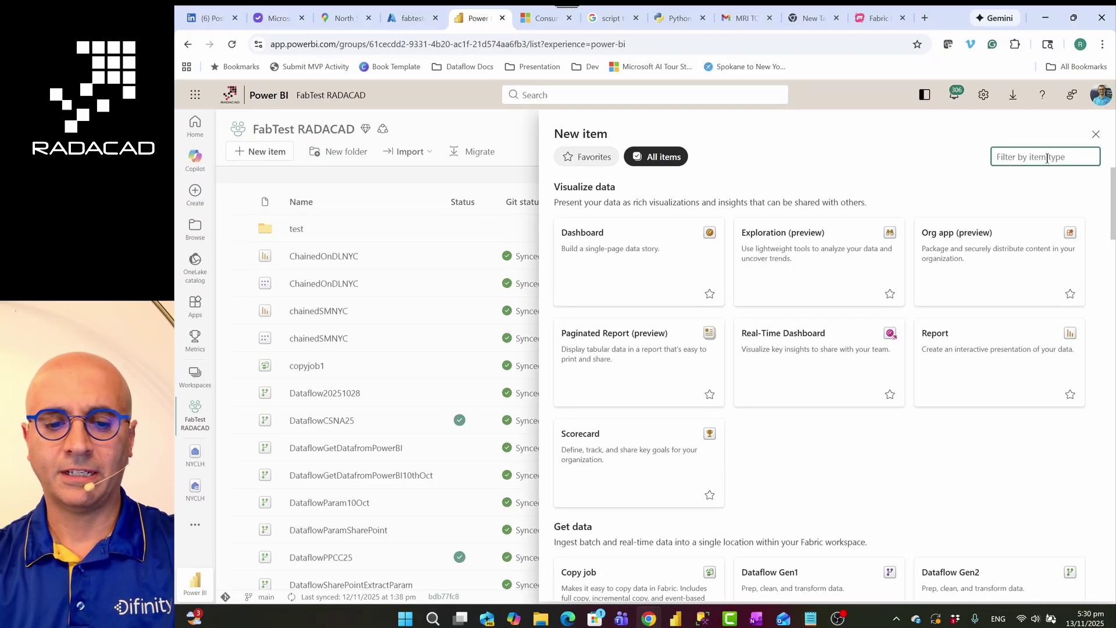
type("data age")
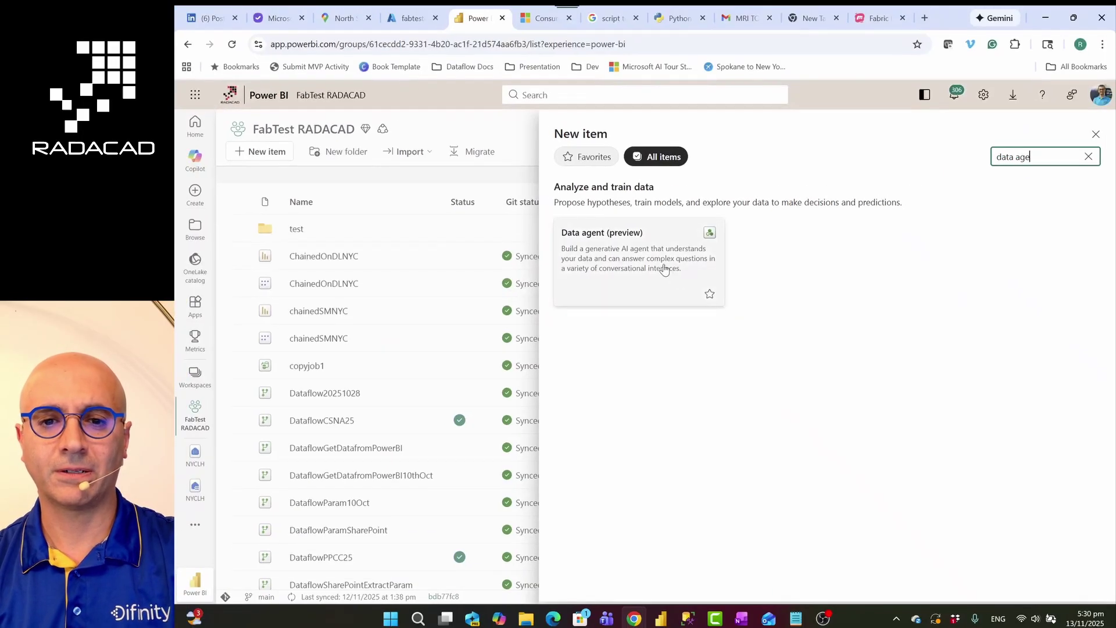
left_click(643, 250)
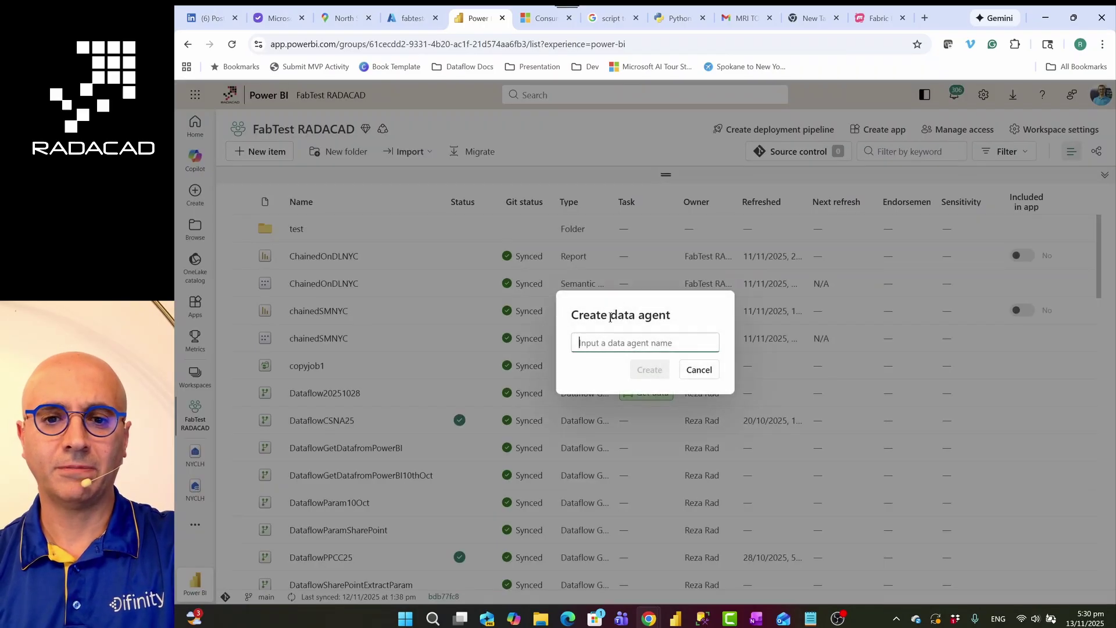
type("agent101")
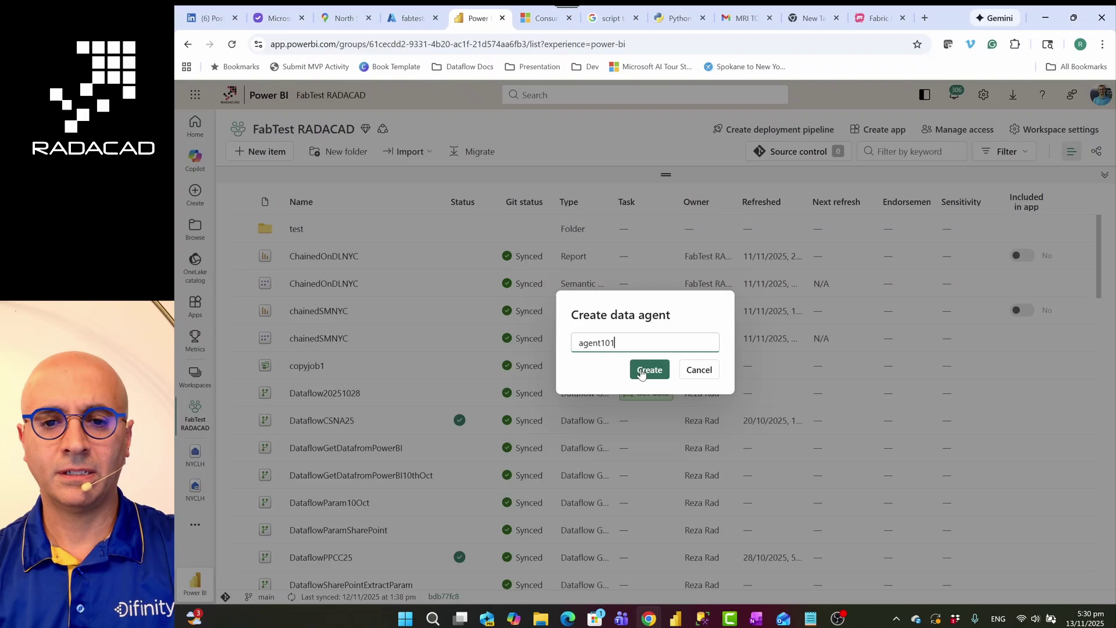
left_click(642, 370)
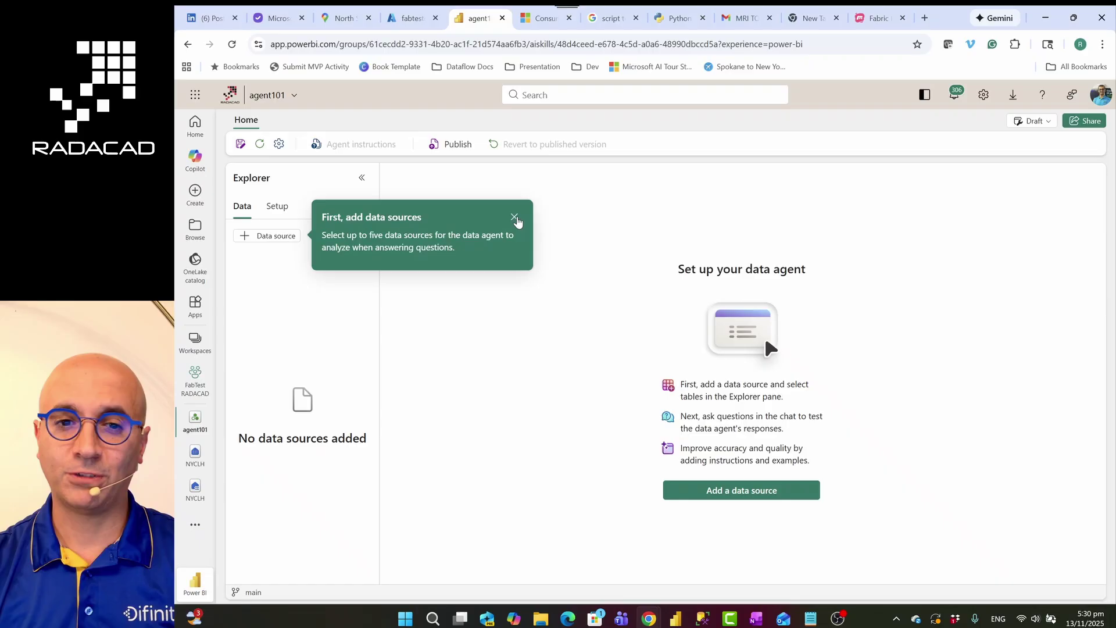
- Add the NYCLH lakehouse from the OneLake catalog as agent101's data source
left_click(515, 218)
left_click(737, 491)
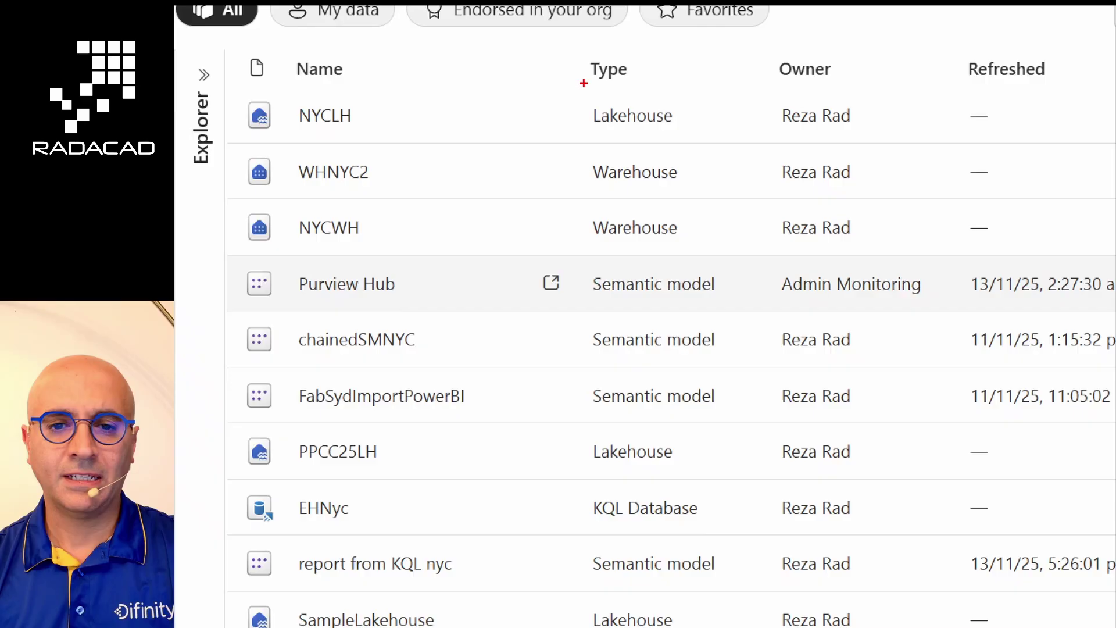
mouse_move(583, 83)
left_mouse_down()
mouse_move(709, 568)
mouse_move(739, 627)
left_mouse_up()
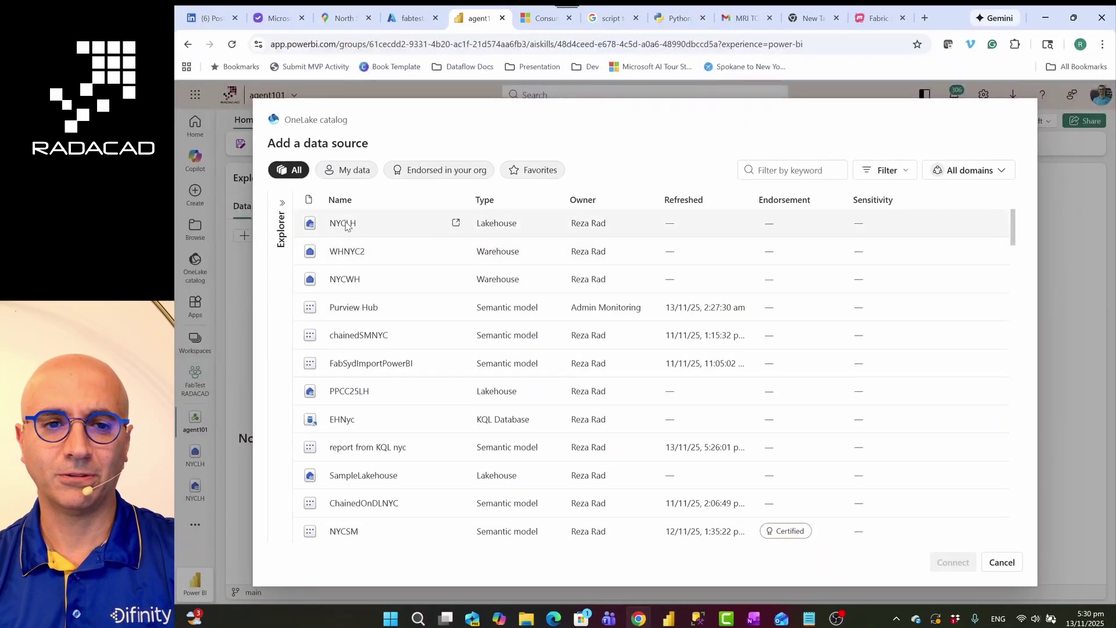
left_click(326, 116)
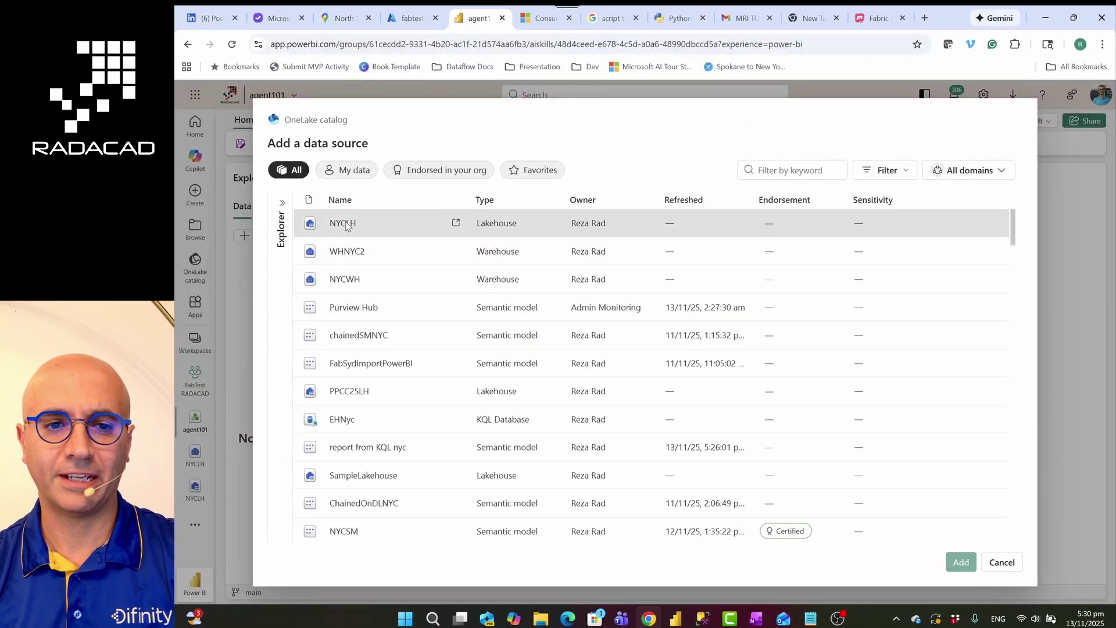
left_click(961, 562)
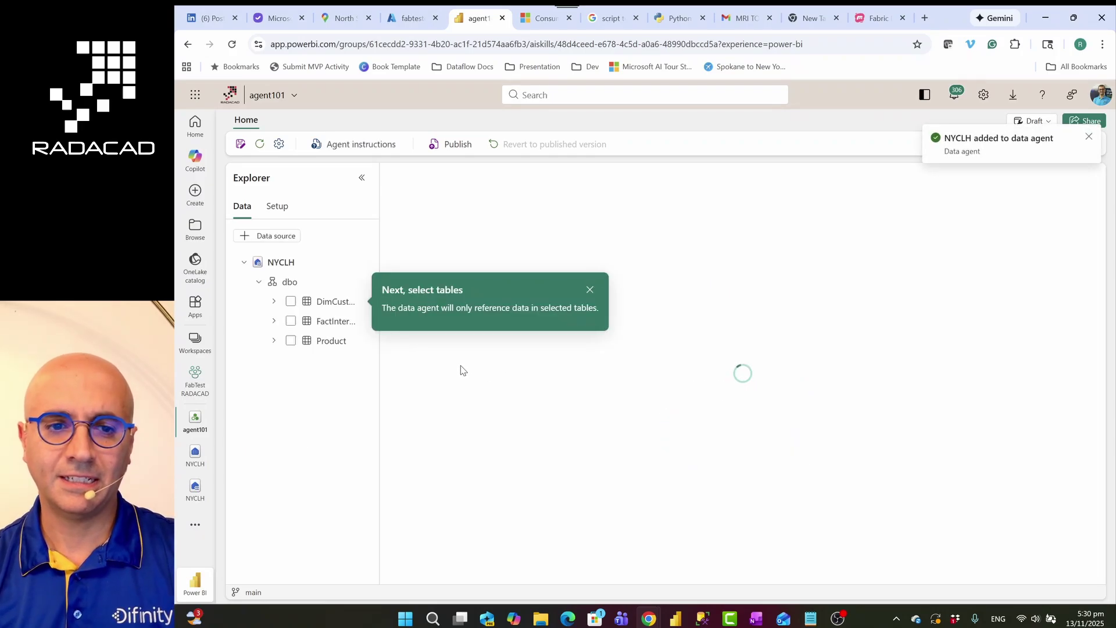
- Include the DimCustomer, FactInternetSales and Product tables in the agent
left_click(290, 301)
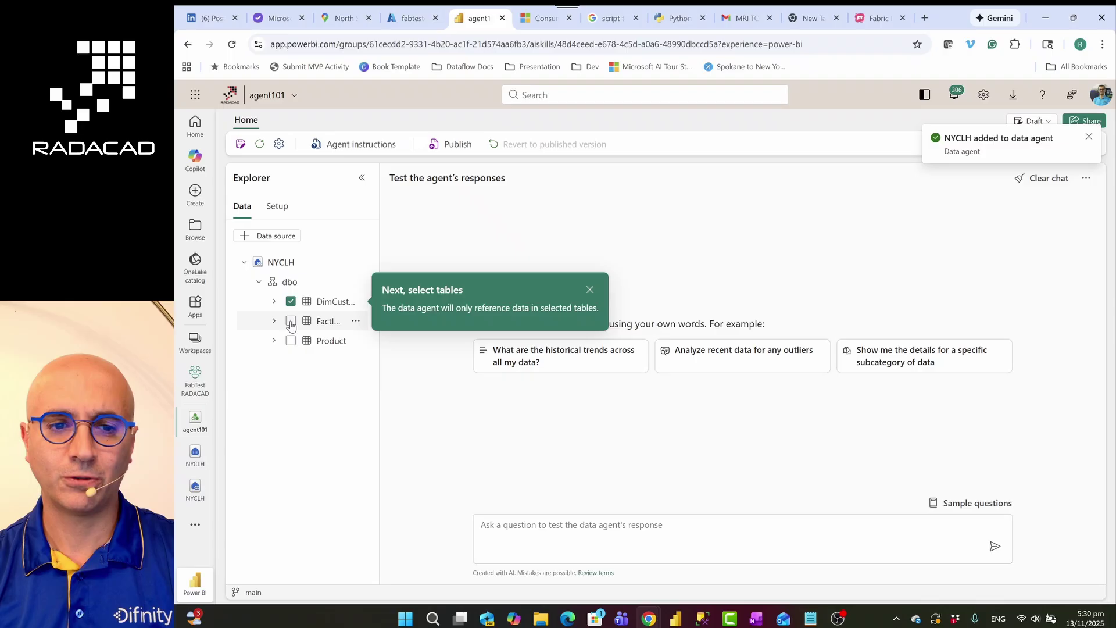
left_click(291, 320)
left_click(290, 340)
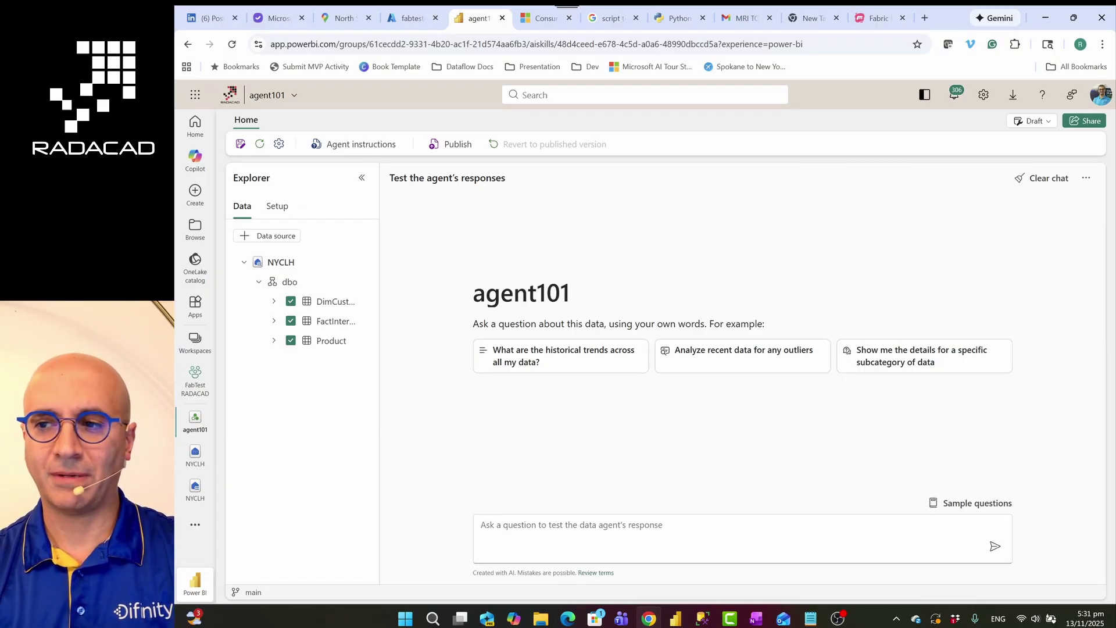
- Begin typing a test question into the agent101 chat box
key("alt+Tab")
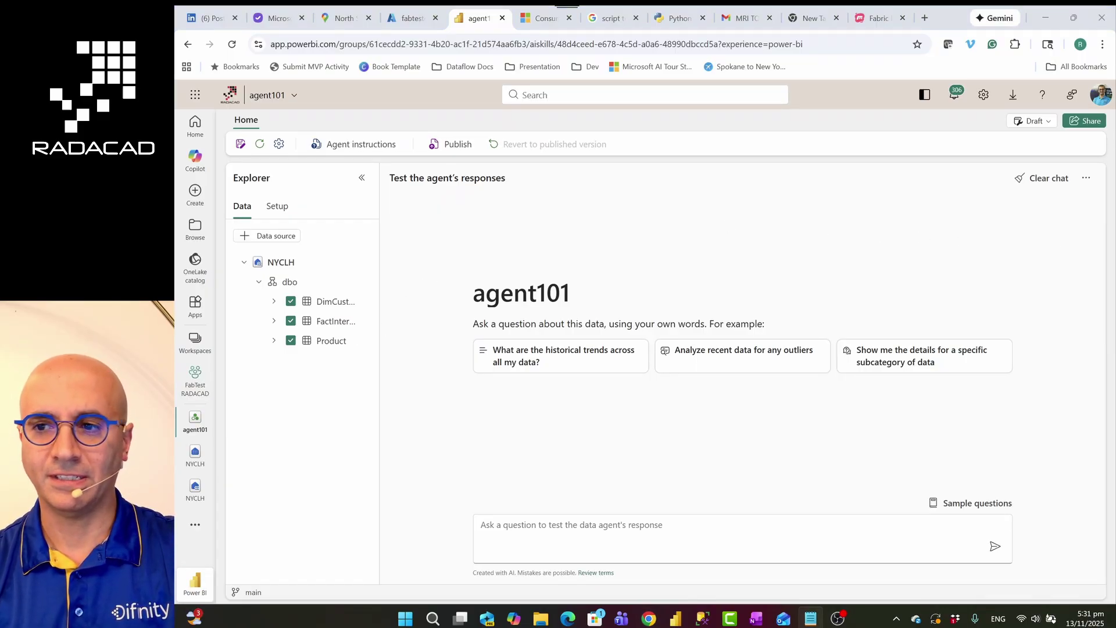
left_click(703, 519)
type("wh")
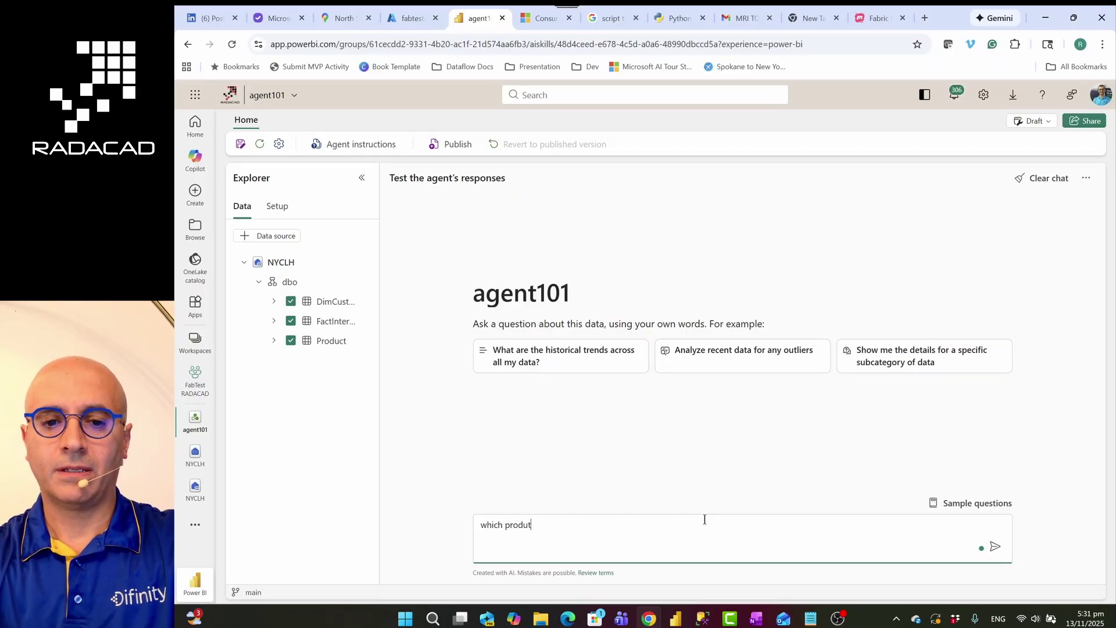
- Send 'Which products are frequently bought together?' after accepting Grammarly's correction
type("ich products are frequetly bought together?")
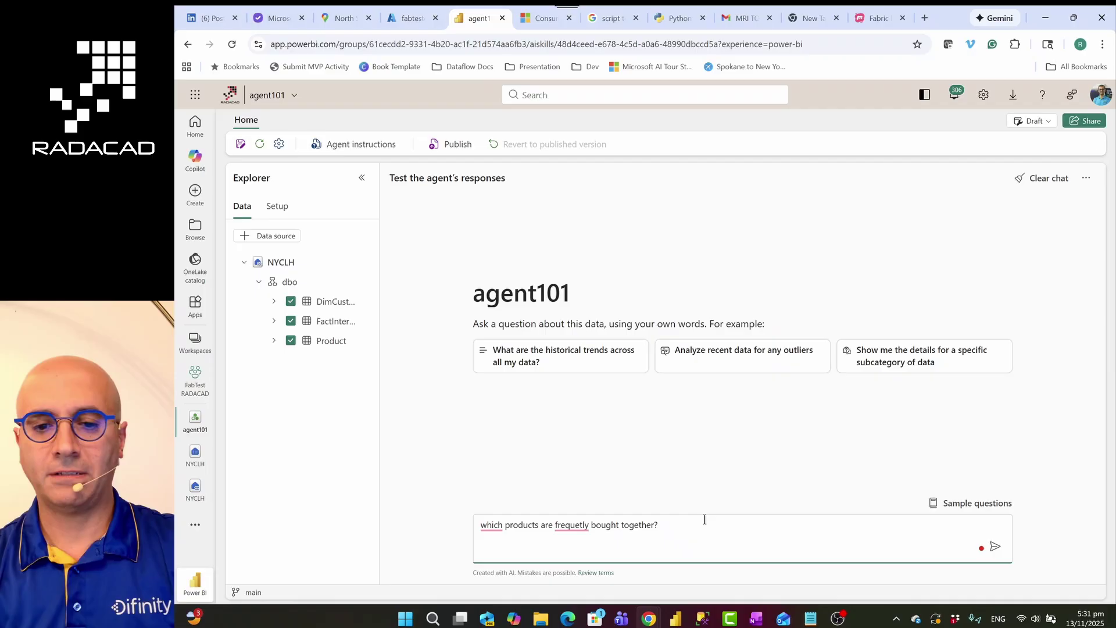
mouse_move(496, 523)
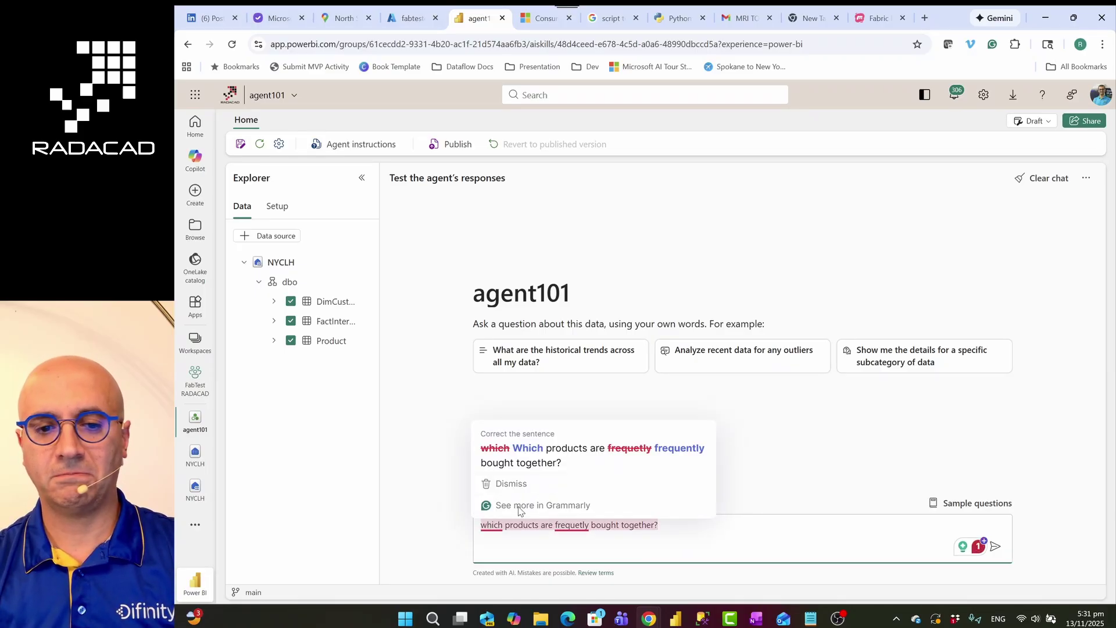
left_click(568, 467)
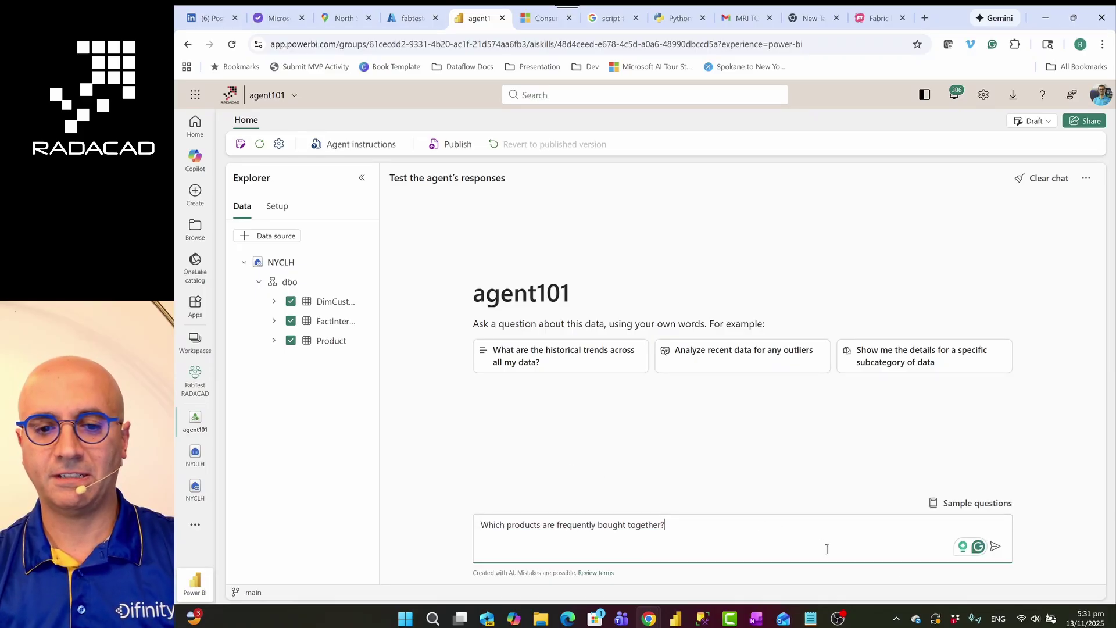
left_click(994, 551)
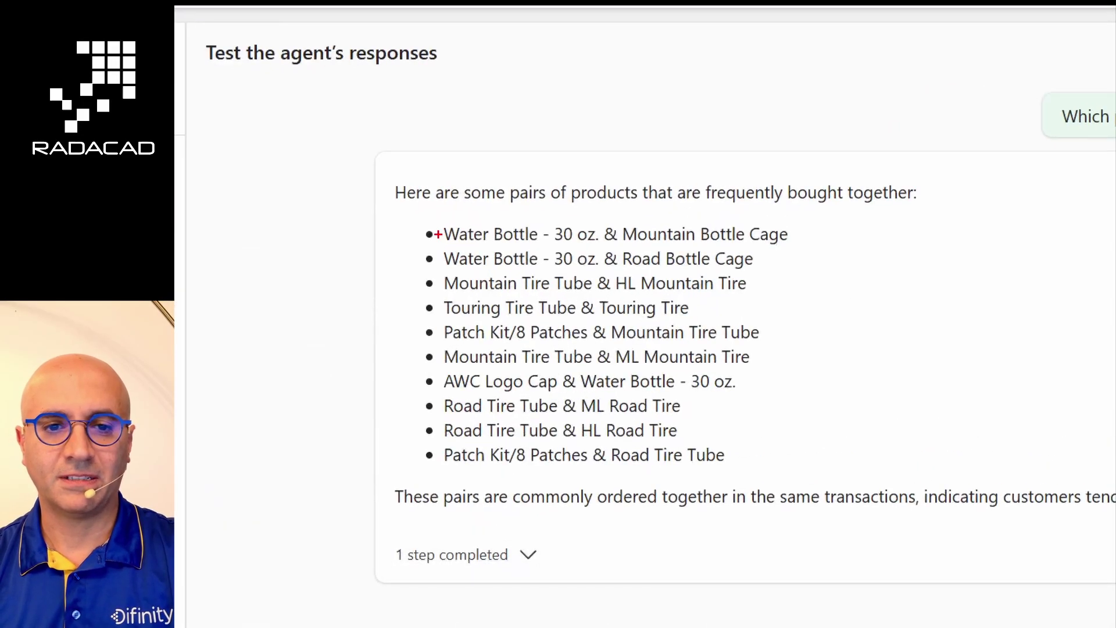
left_click_drag(405, 214, 853, 490)
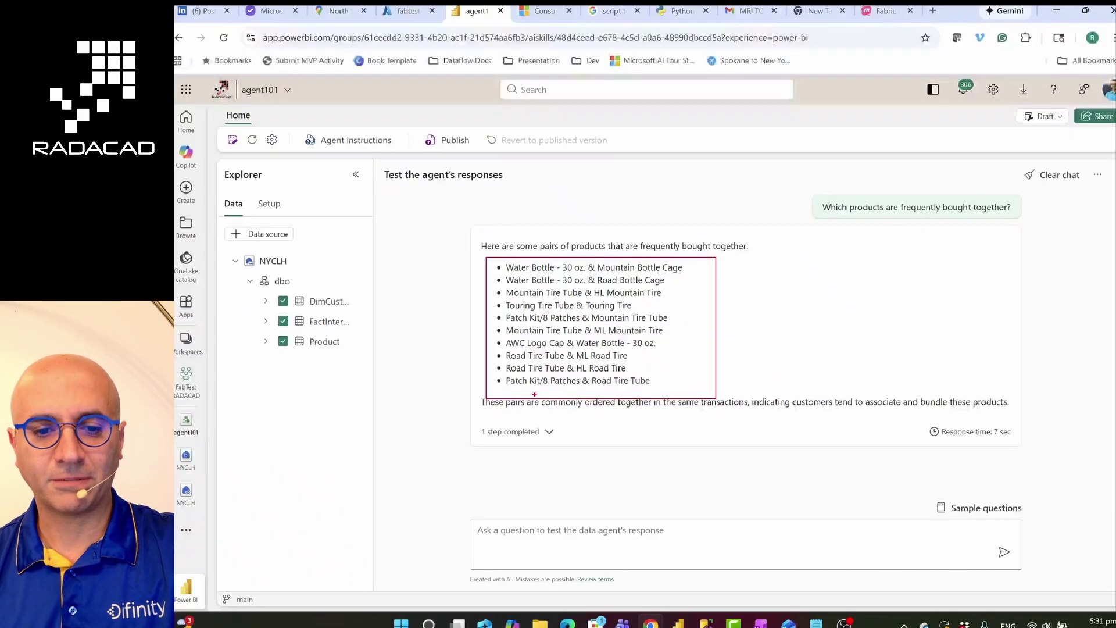
left_click(548, 431)
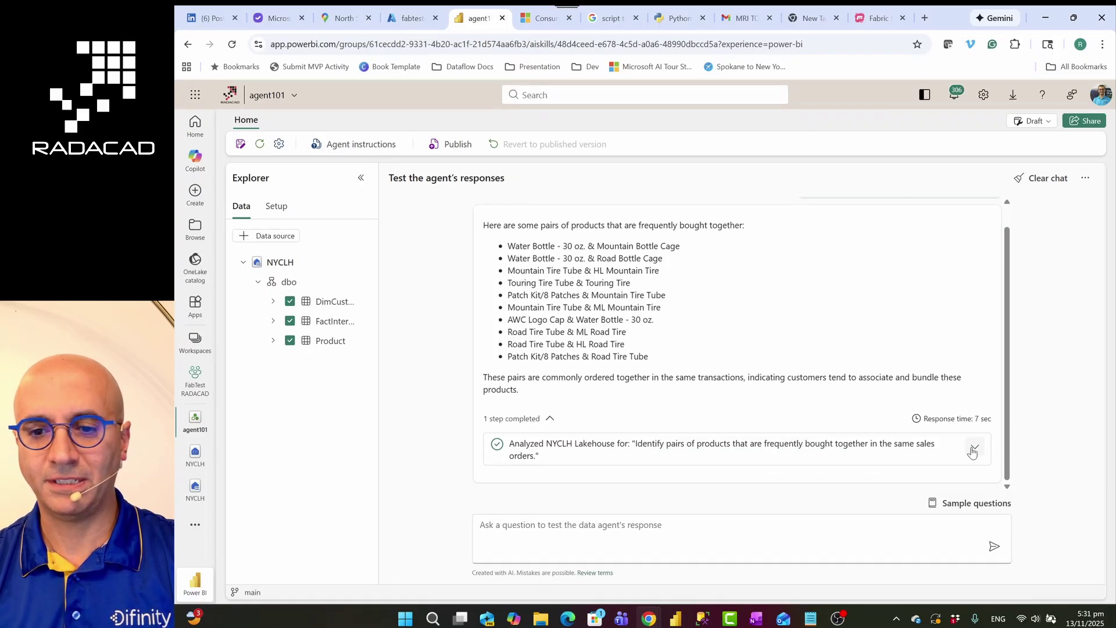
left_click(972, 448)
scroll(810, 423, "down", 5)
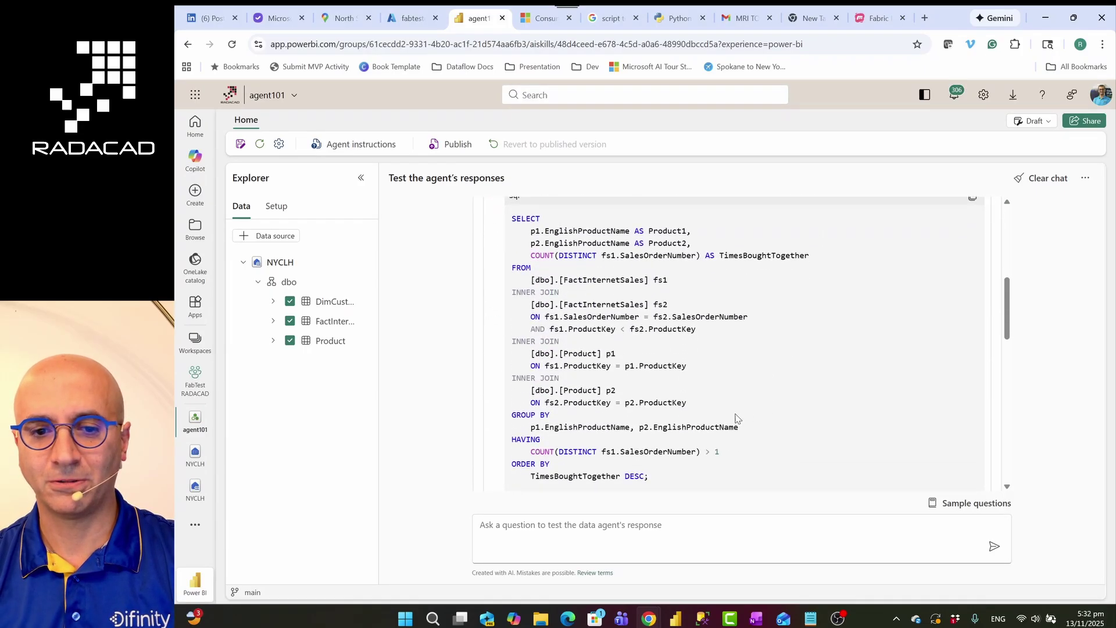
scroll(736, 418, "down", 2)
scroll(806, 400, "up", 5)
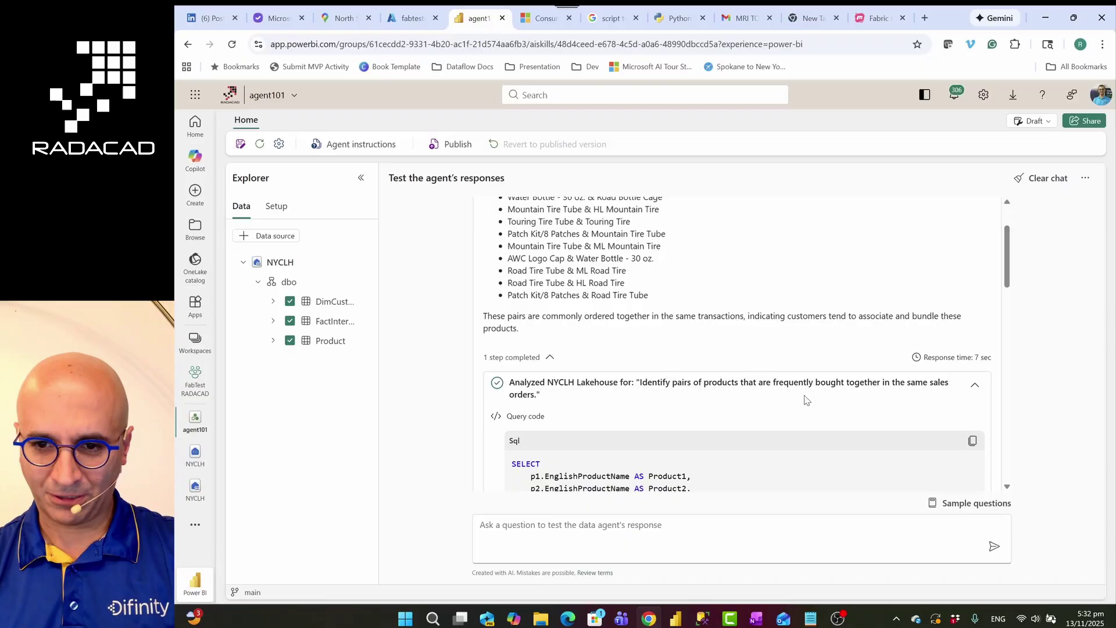
left_click(975, 387)
scroll(791, 377, "up", 1)
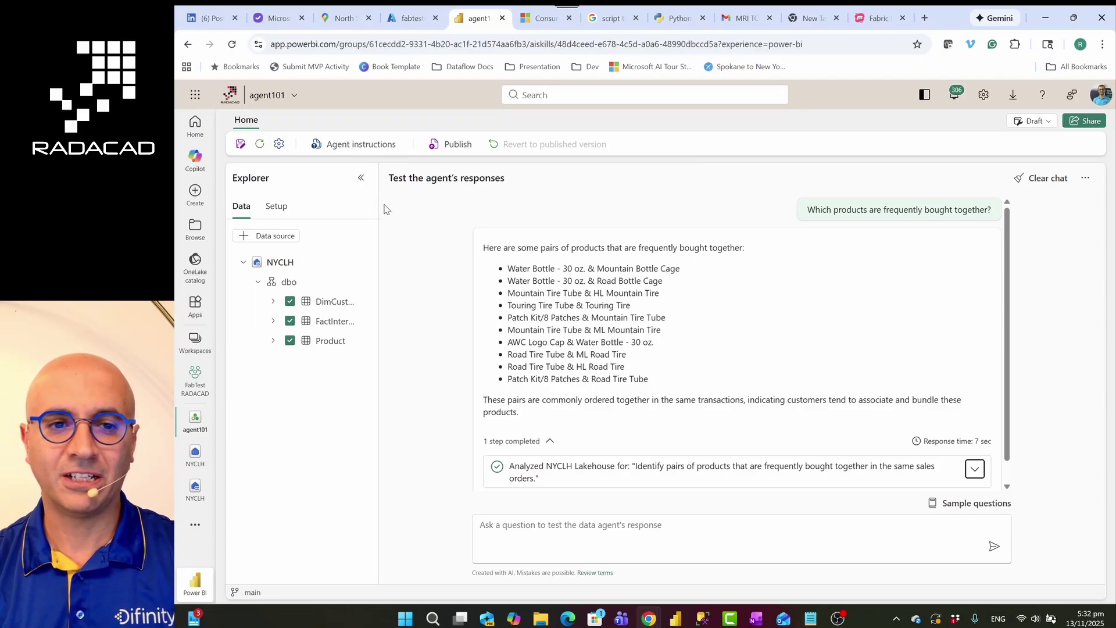
- Open the NYCLH data source instructions in the agent's Setup
left_click(284, 213)
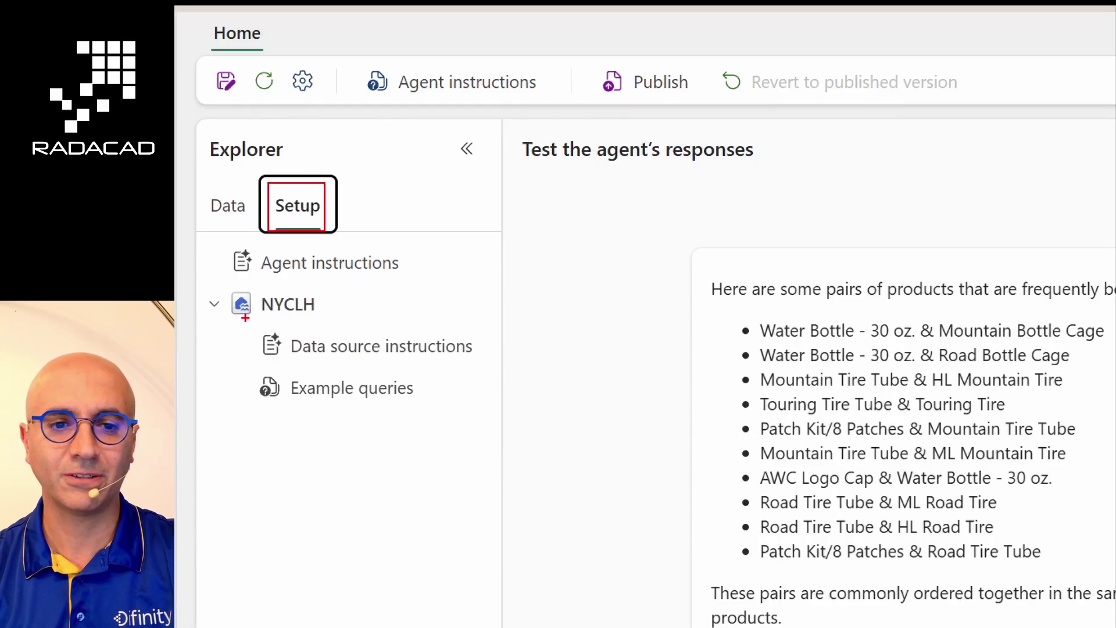
left_click_drag(244, 318, 499, 369)
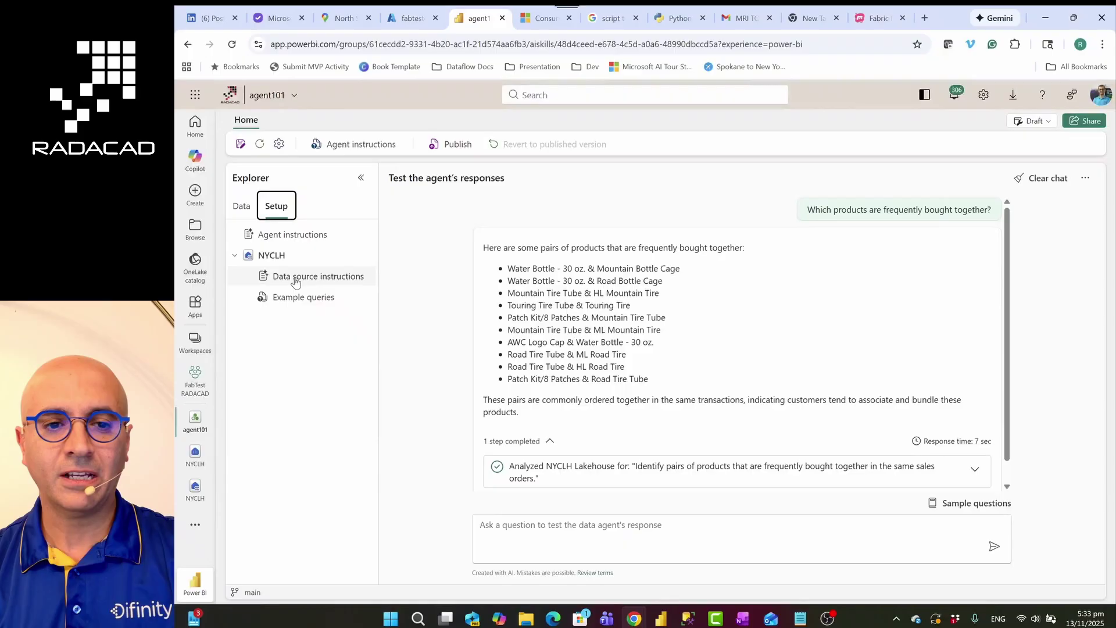
left_click(321, 278)
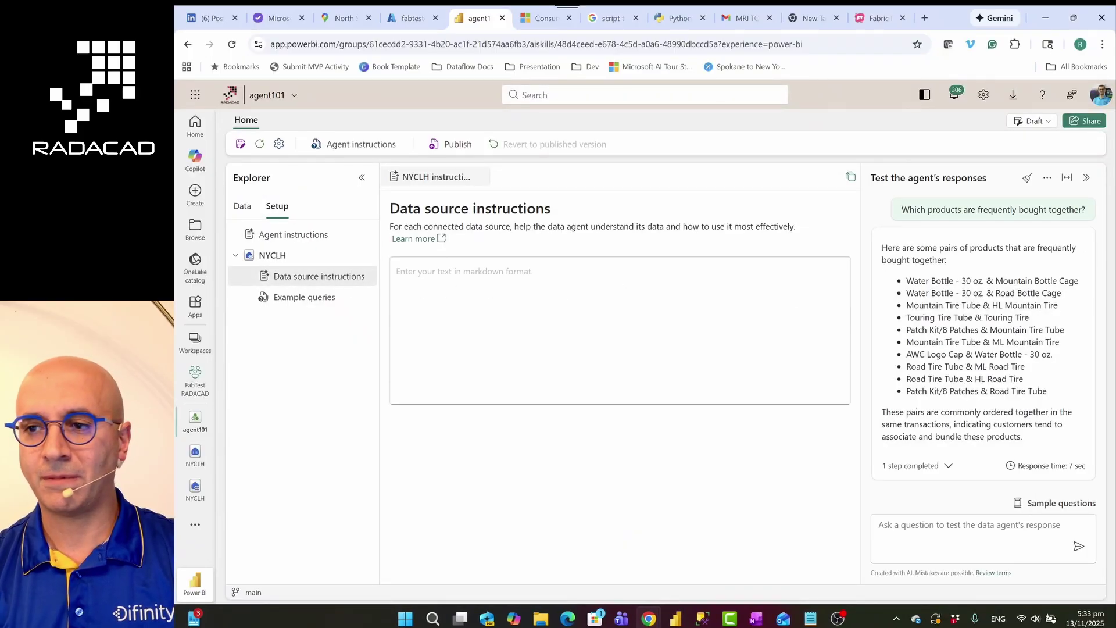
- Replace the placeholder with a rule to use only products whose EnglishProductCategoryName is Clothing
key("alt+Tab")
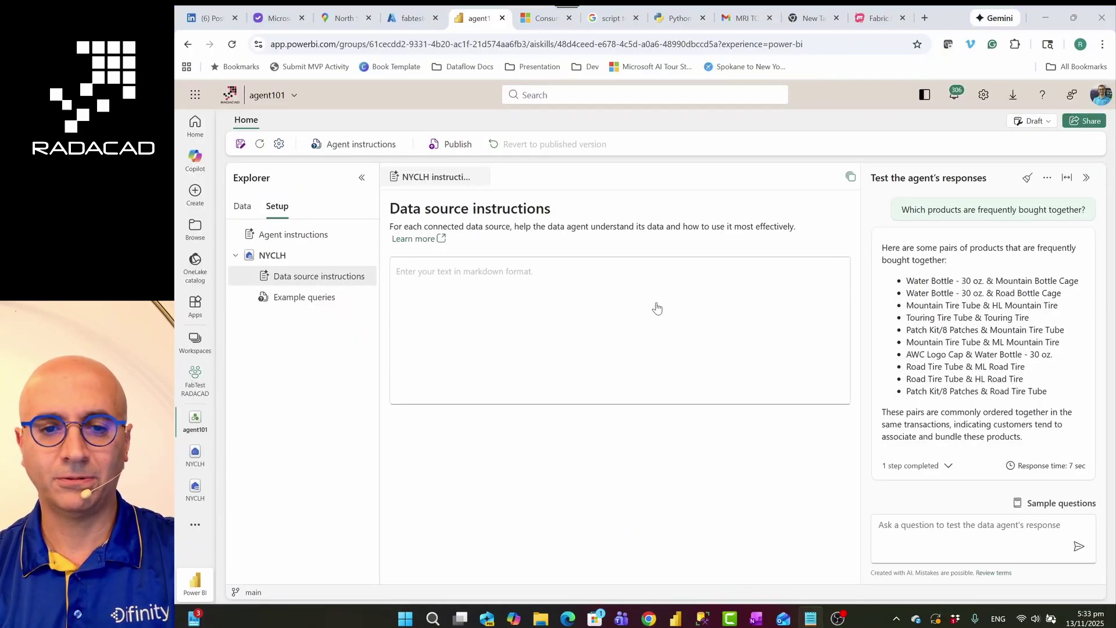
left_click(531, 281)
key("ctrl+a")
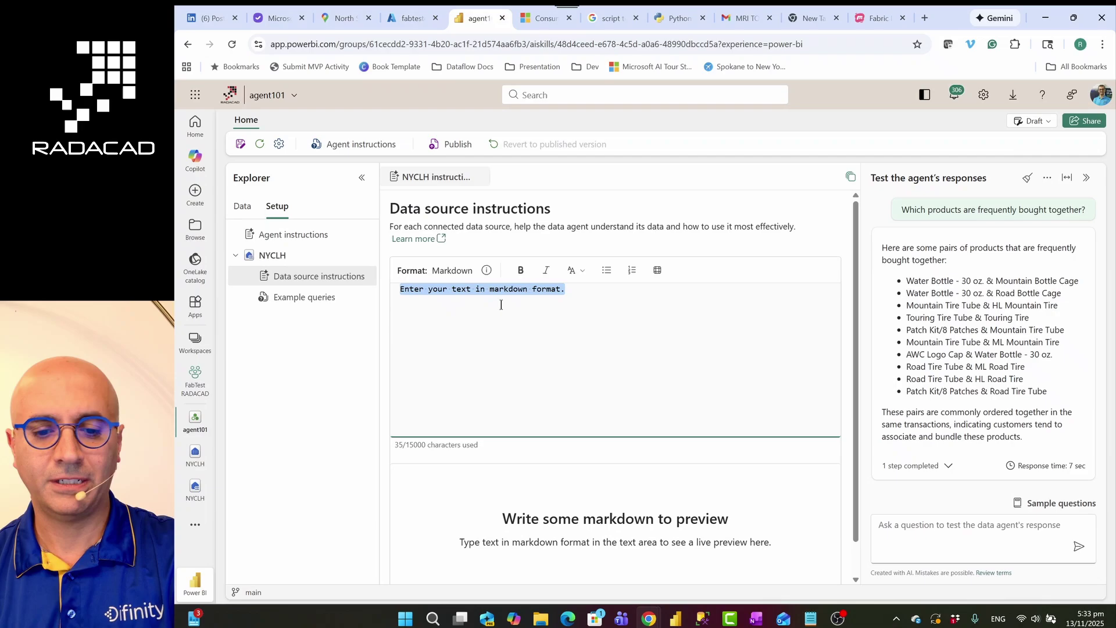
type("when asked about products, use the products that their EnglishProductCategoryName is Clothing")
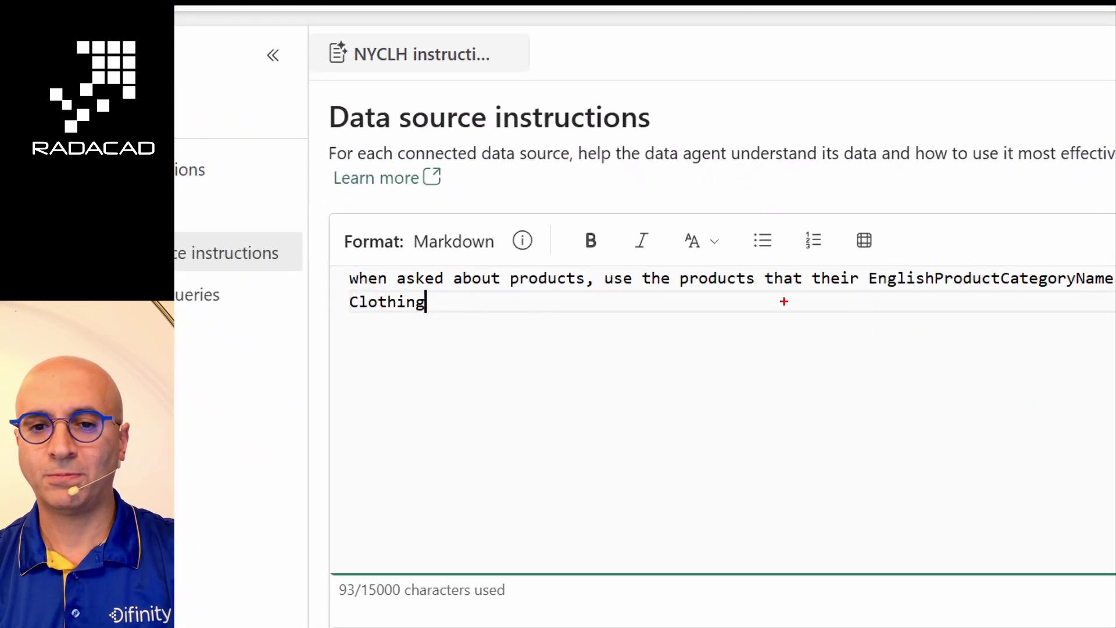
left_click_drag(869, 296, 1113, 301)
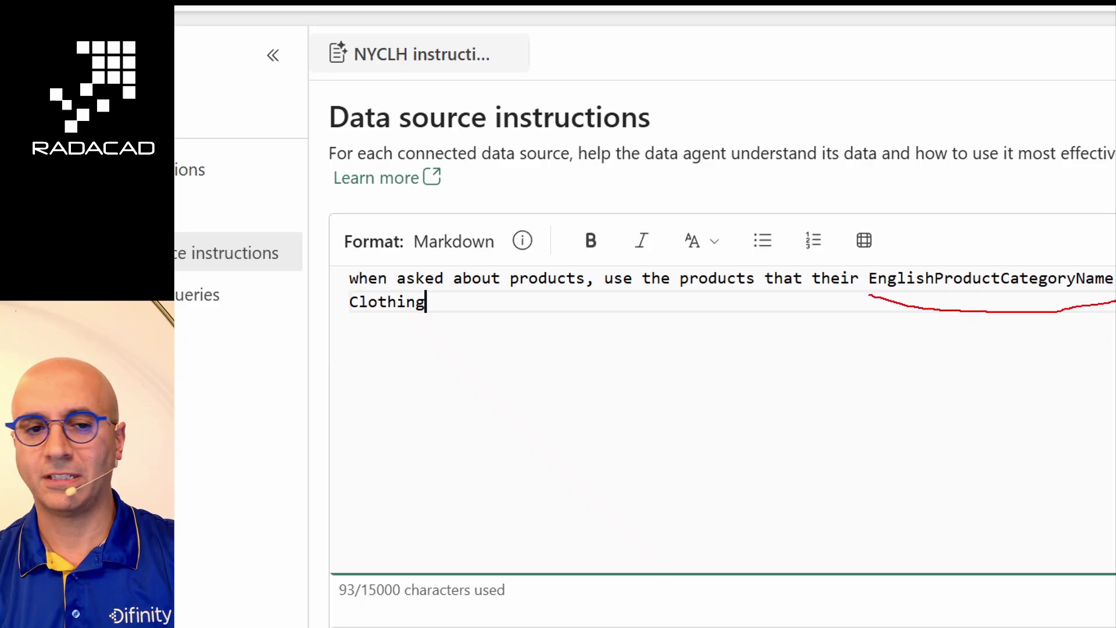
left_click_drag(339, 319, 445, 325)
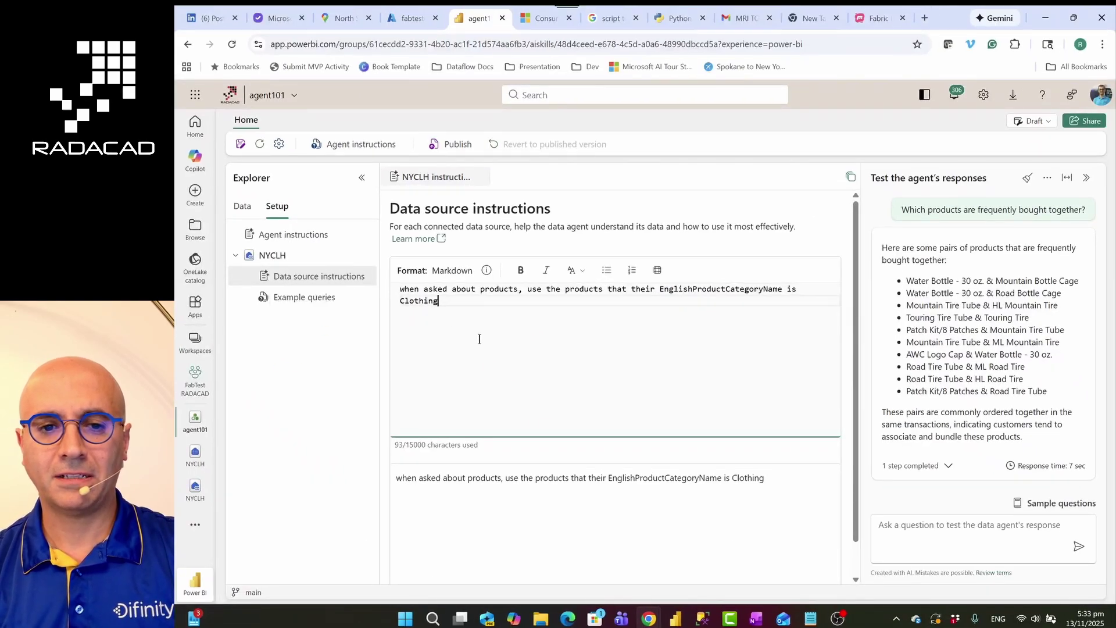
key("Return")
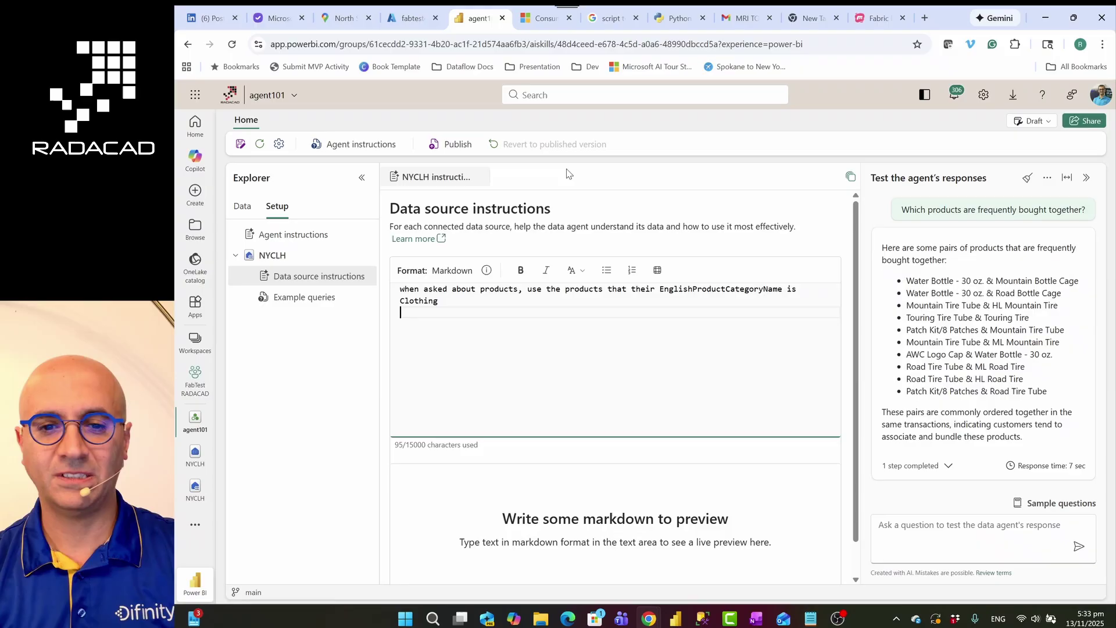
- Copy the earlier question and resend it under the new Clothing instruction
triple_click(933, 213)
key("ctrl+c")
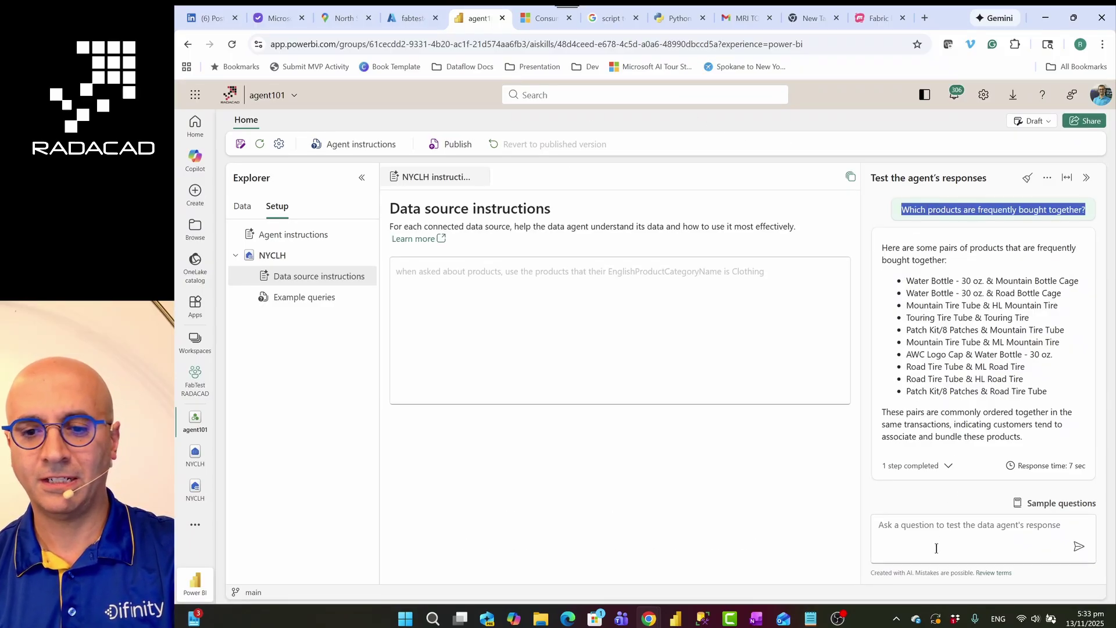
left_click(936, 548)
key("ctrl+v")
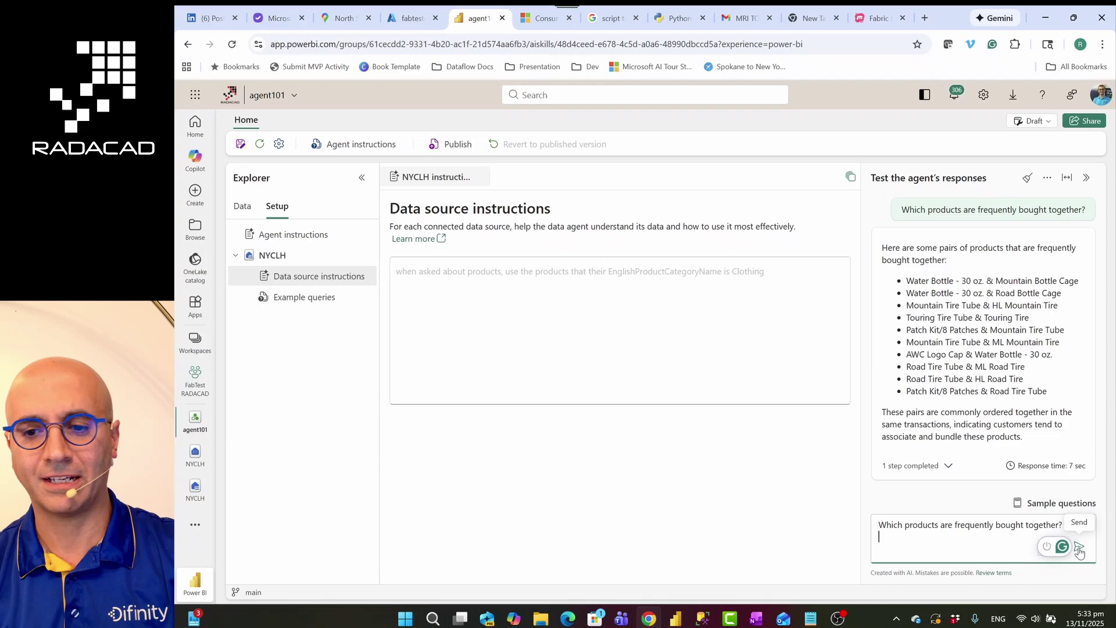
left_click(1079, 548)
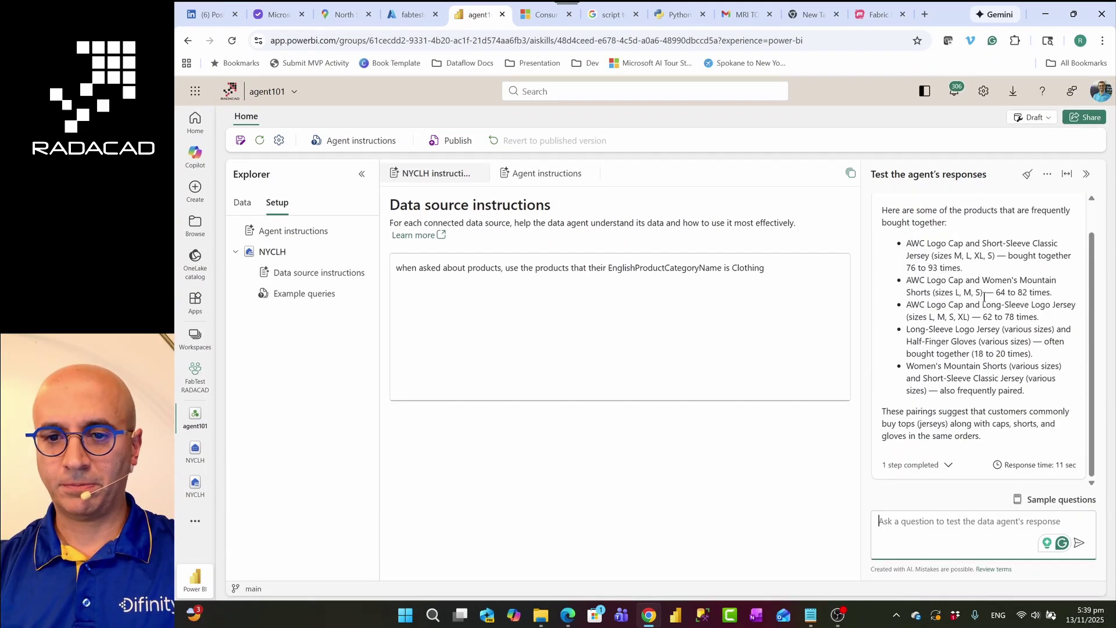
scroll(996, 349, "up", 1)
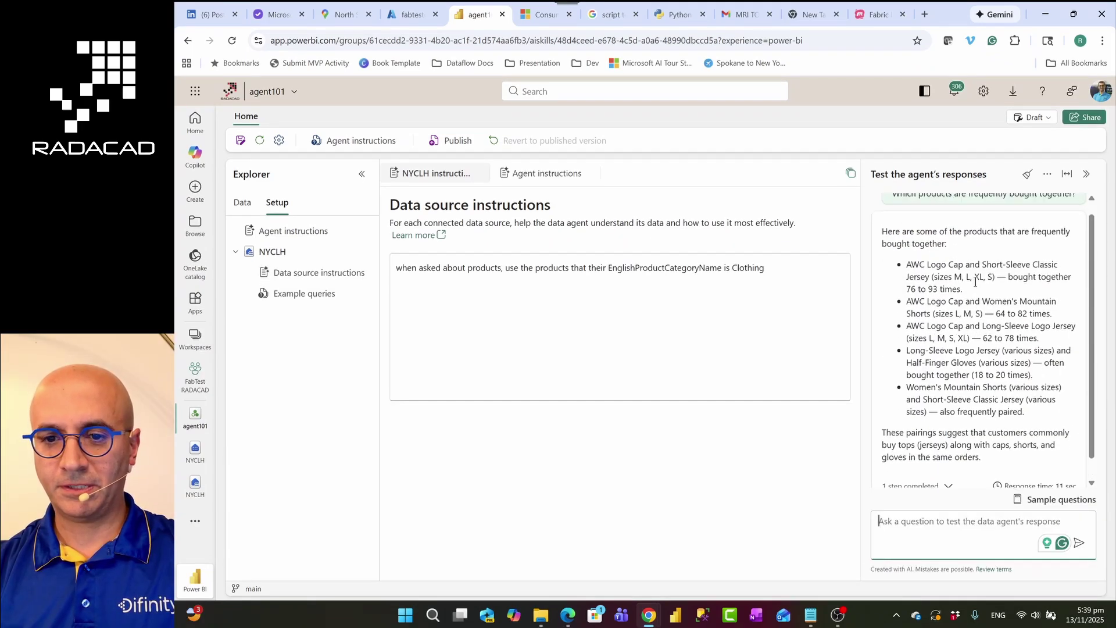
- Send the question once more and review the clothing-only pairs like caps, jerseys and shorts
left_click(902, 521)
key("ctrl+v")
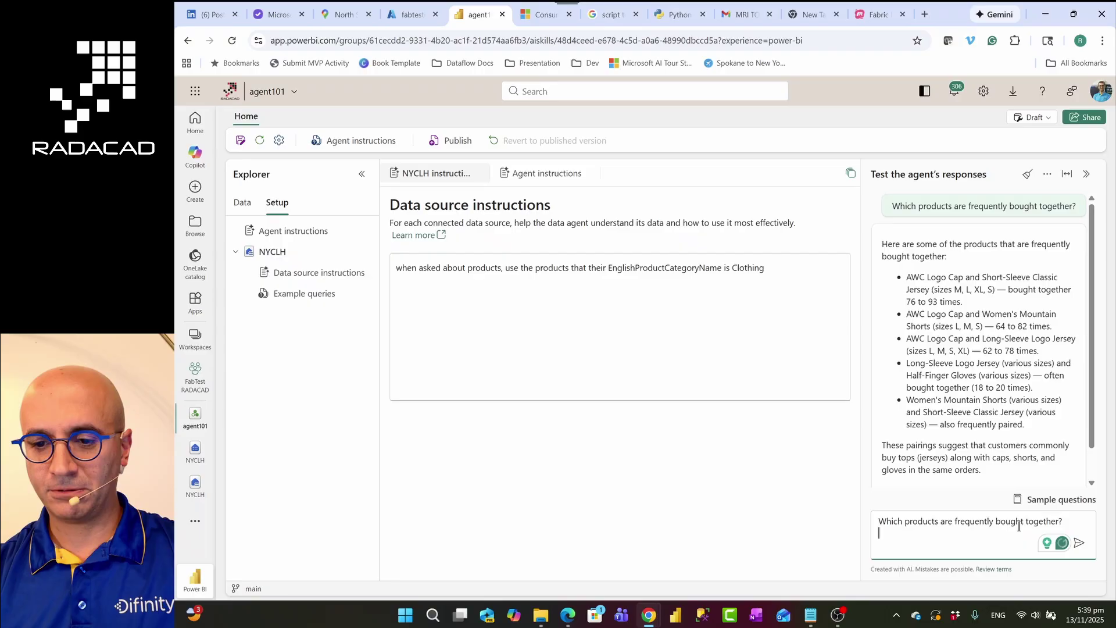
left_click(1080, 545)
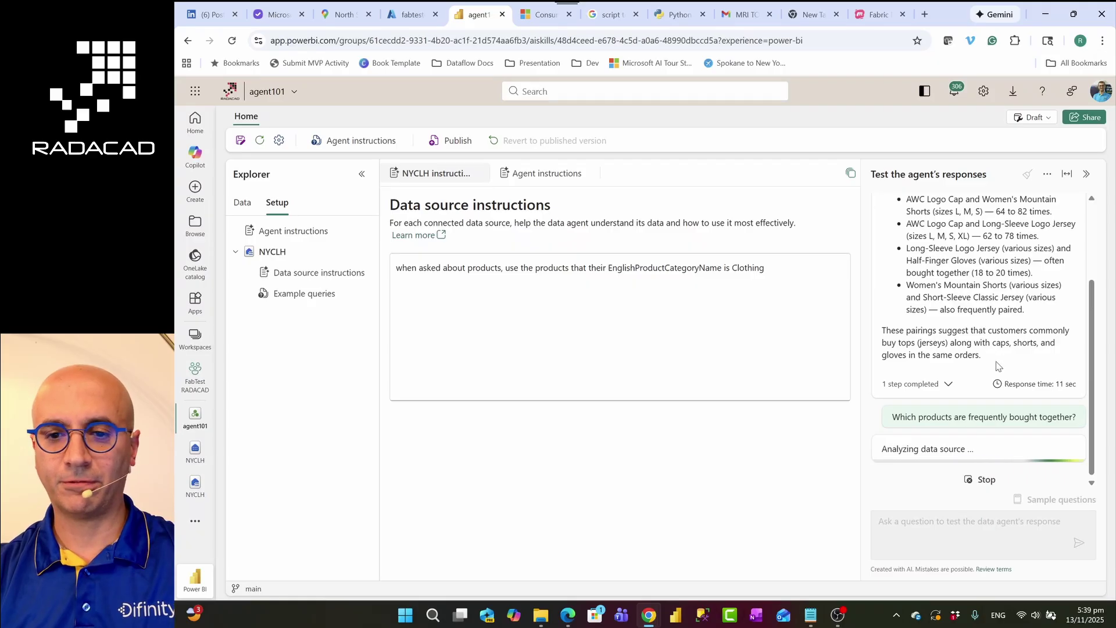
scroll(1028, 363, "down", 3)
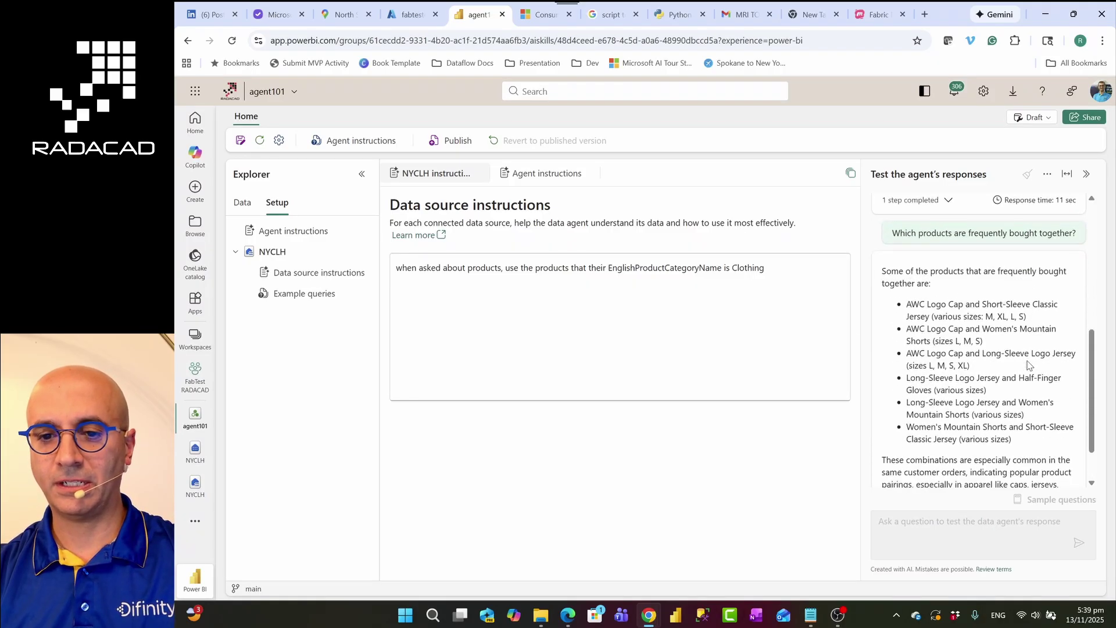
scroll(1028, 363, "up", 1)
scroll(1028, 363, "down", 1)
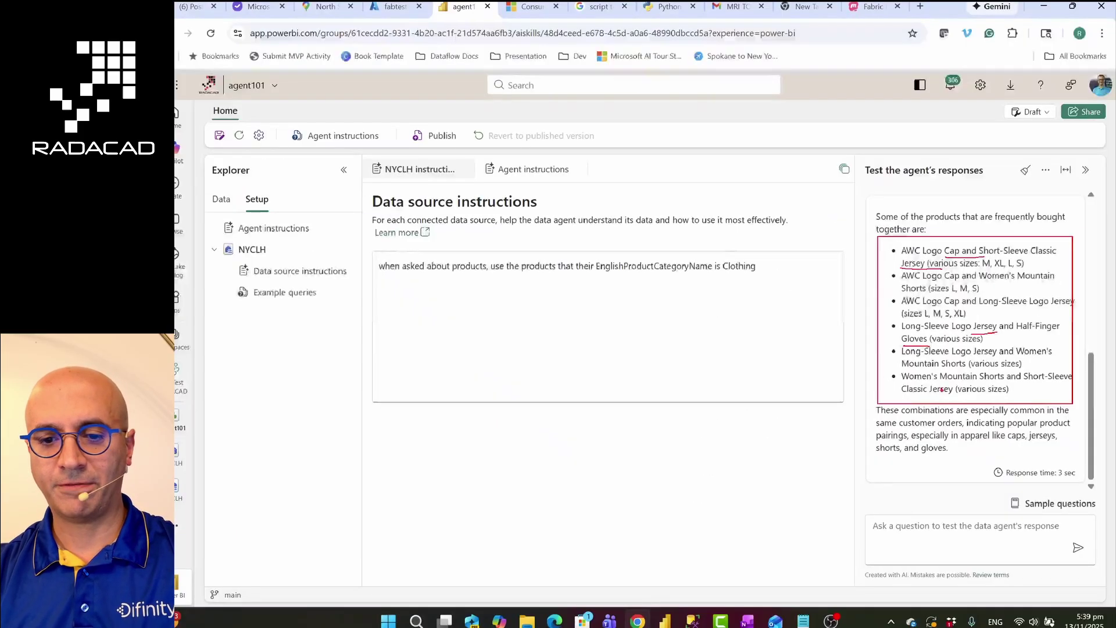
key("Escape")
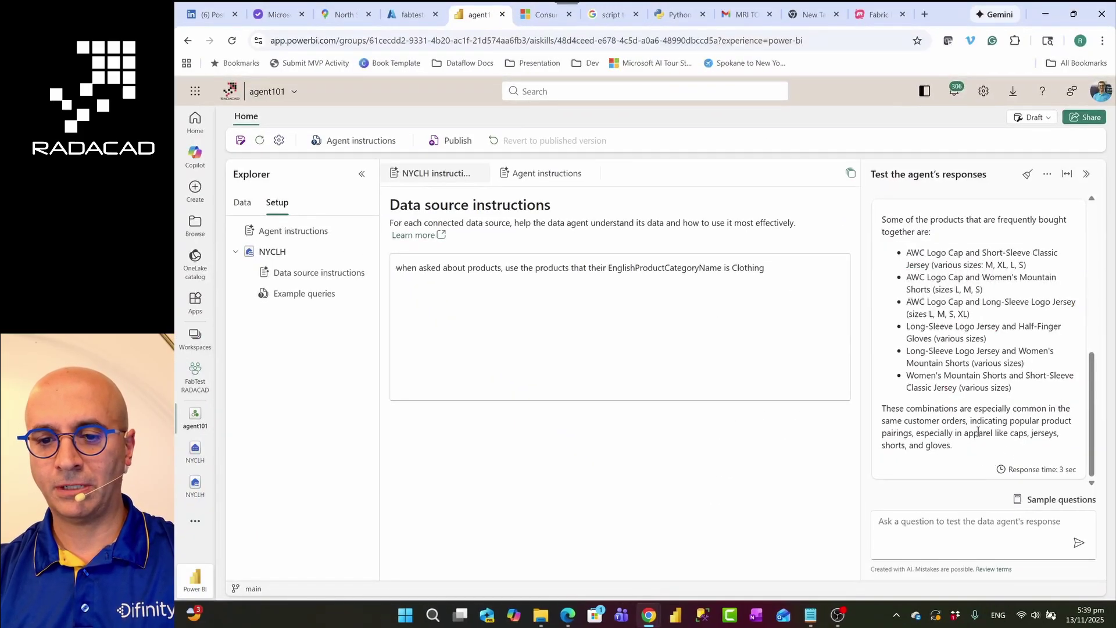
scroll(980, 385, "up", 2)
scroll(965, 357, "up", 2)
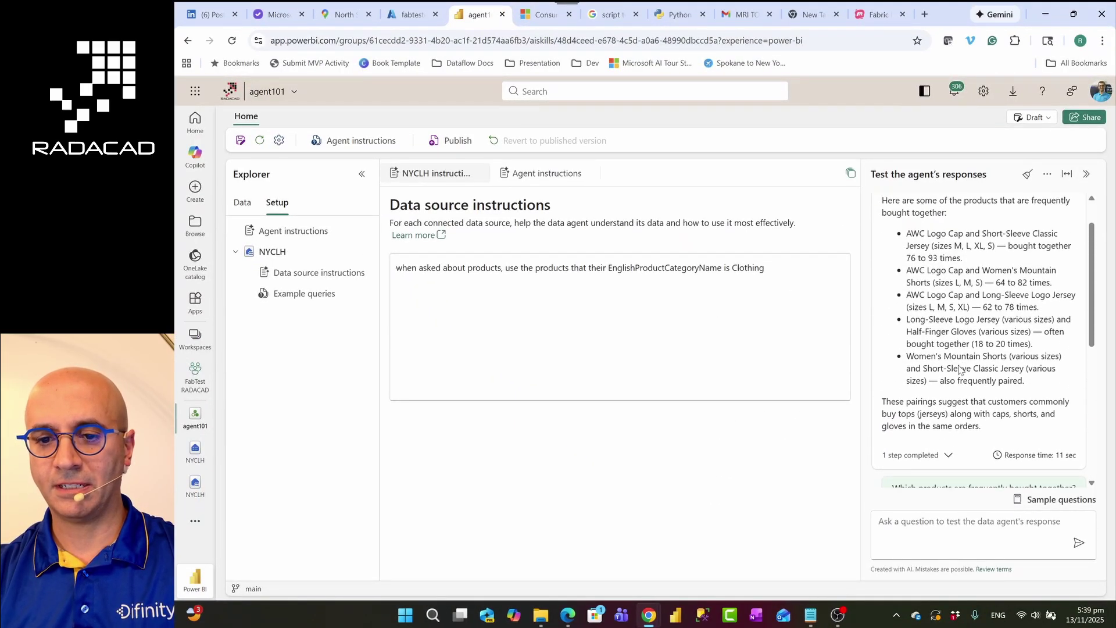
- Expand the Analyzed NYCLH Lakehouse step to see the SQL's Clothing WHERE clause
left_click(949, 455)
scroll(1023, 407, "down", 2)
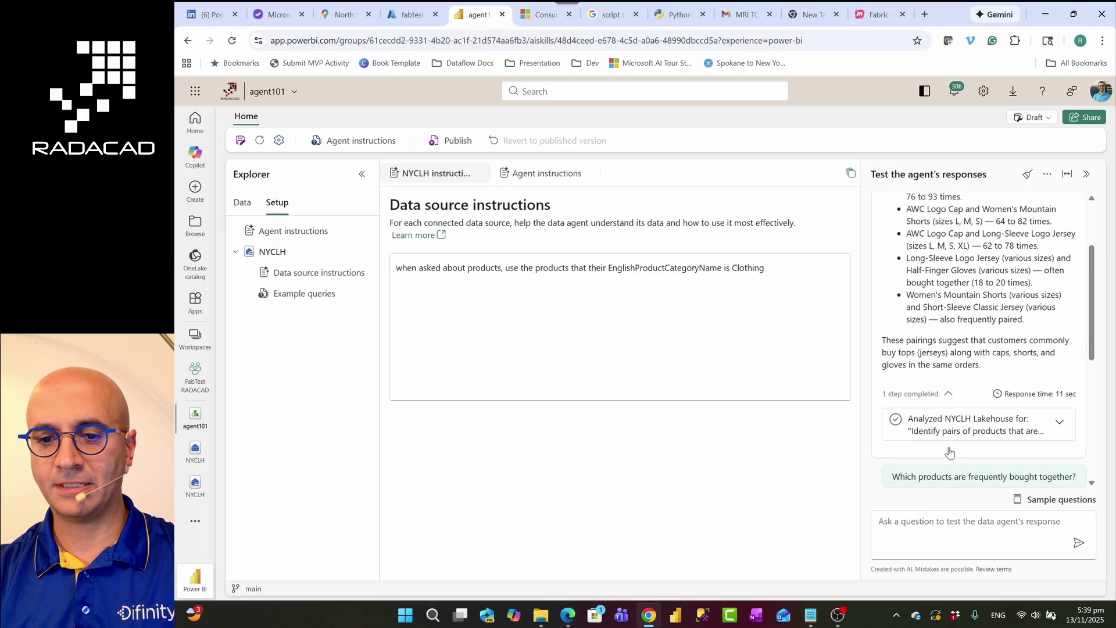
left_click(1060, 360)
scroll(1023, 372, "down", 2)
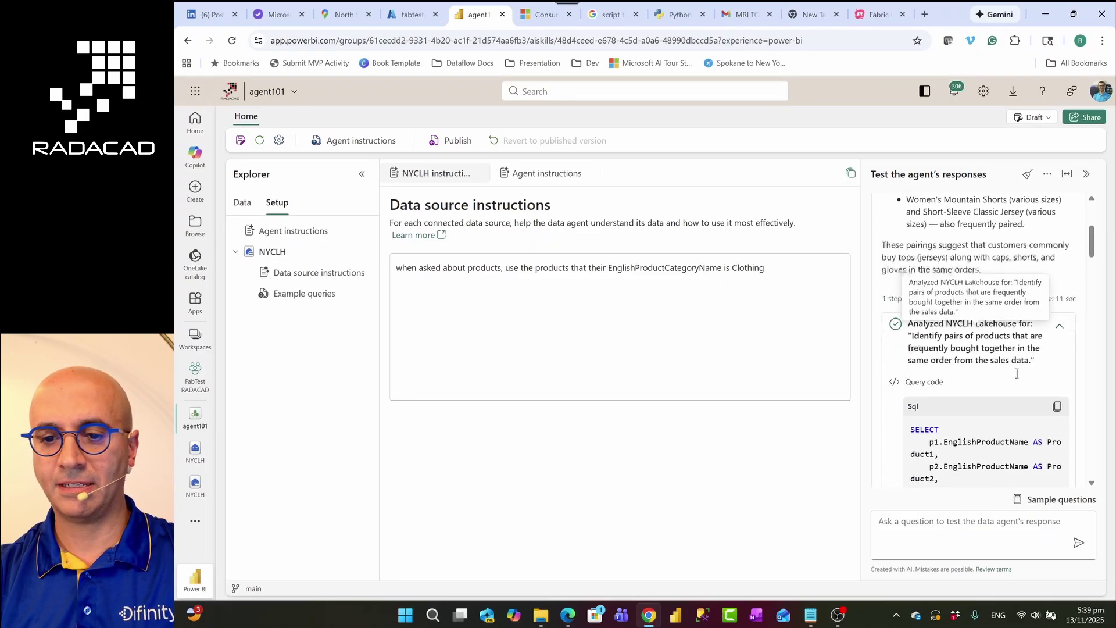
scroll(1016, 373, "down", 3)
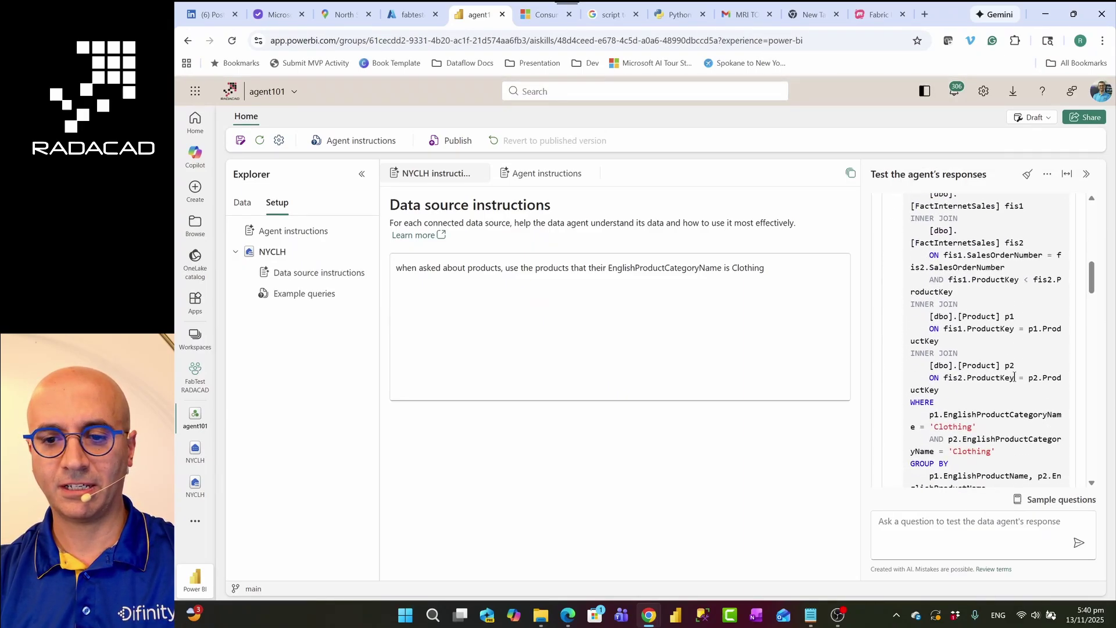
scroll(1013, 381, "down", 2)
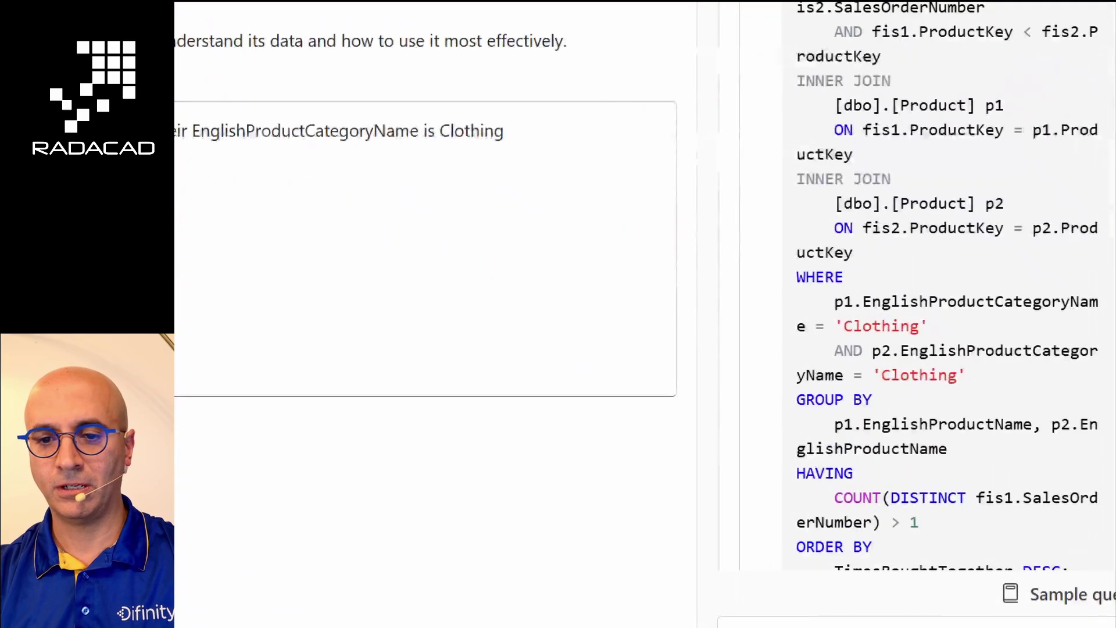
left_click_drag(783, 284, 1103, 399)
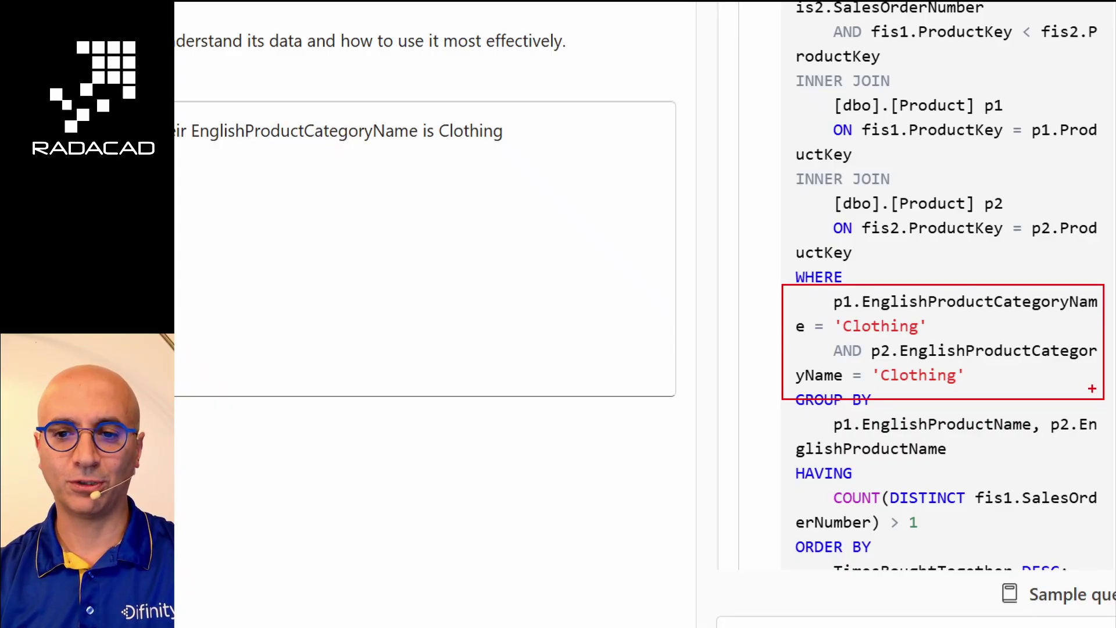
key("Escape")
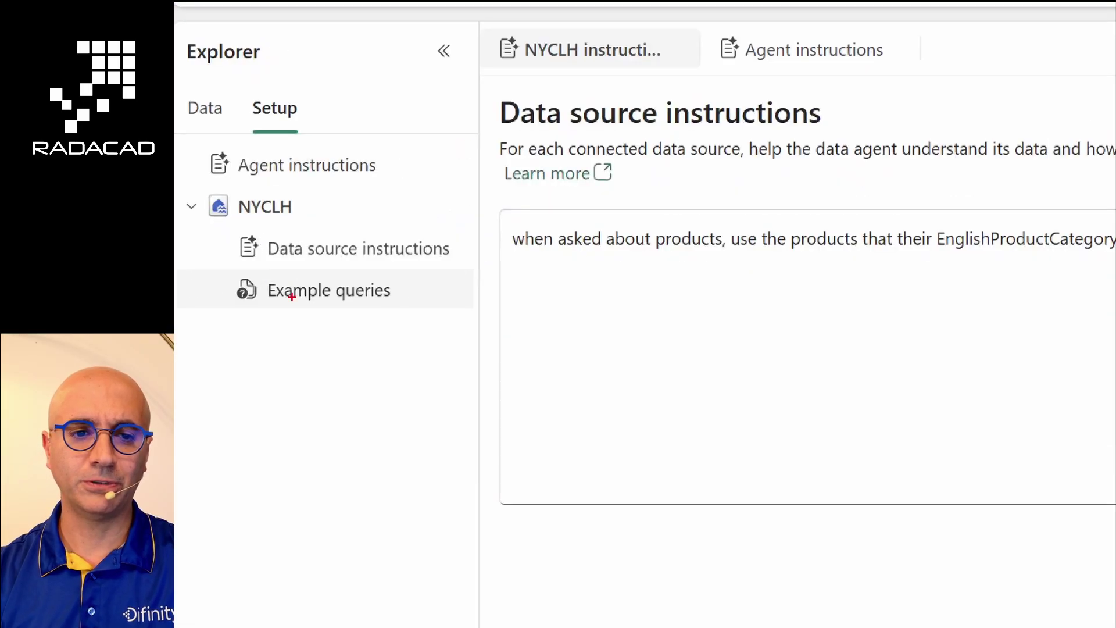
- Select the NYCLH data source instruction text for editing
left_click_drag(254, 285, 348, 306)
key("Escape")
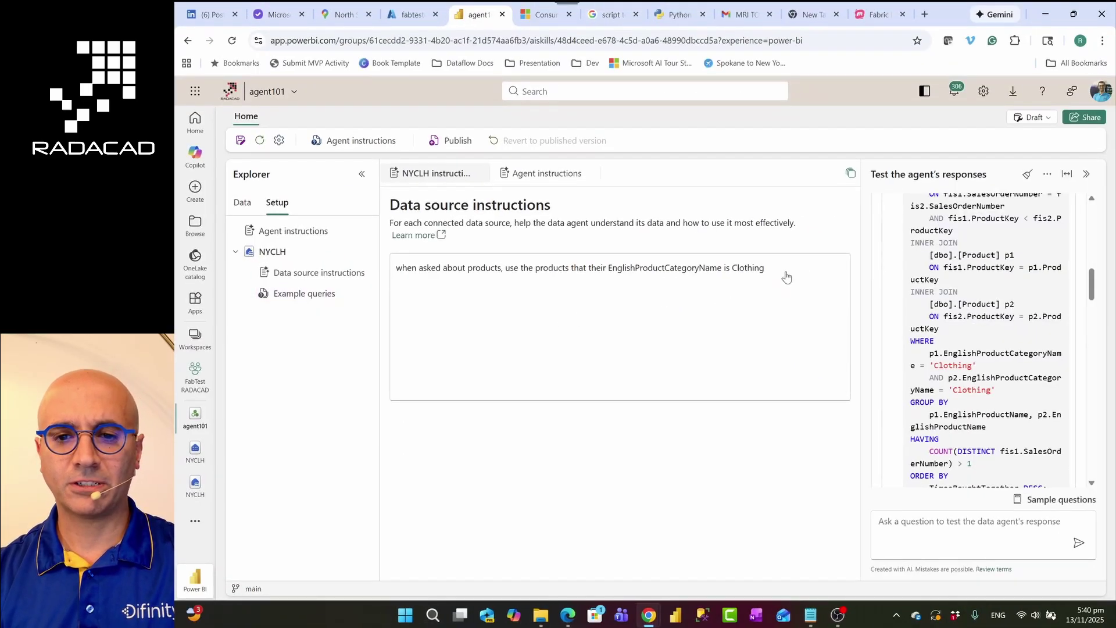
left_click(789, 272)
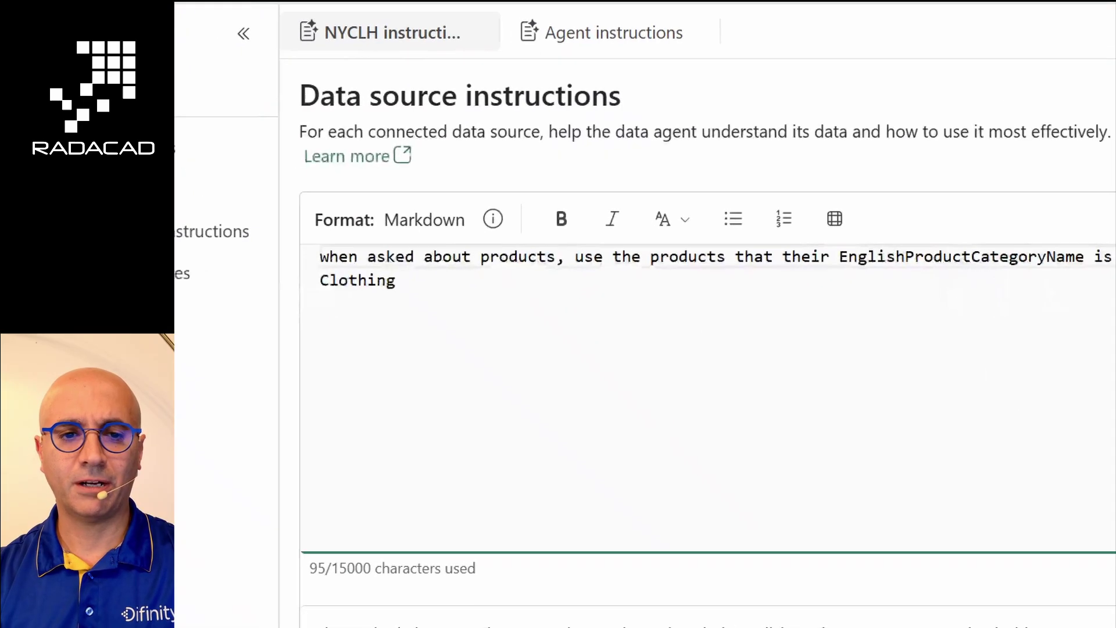
left_click_drag(292, 238, 1114, 302)
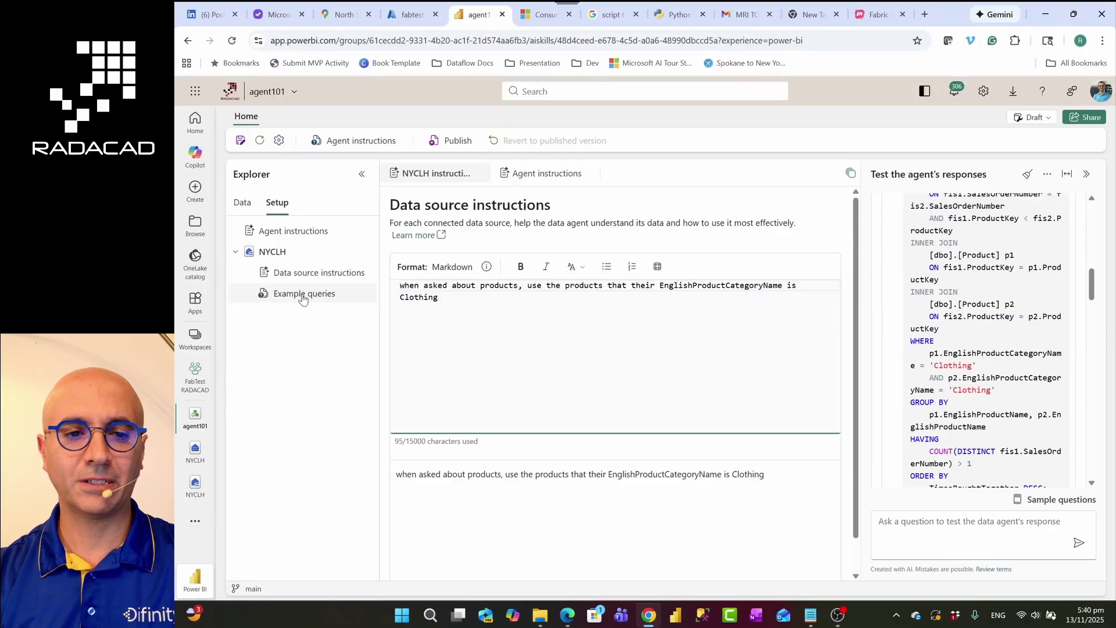
- Start a new NYCLH example query, then go back to the Clothing data source instructions
left_click(126, 277)
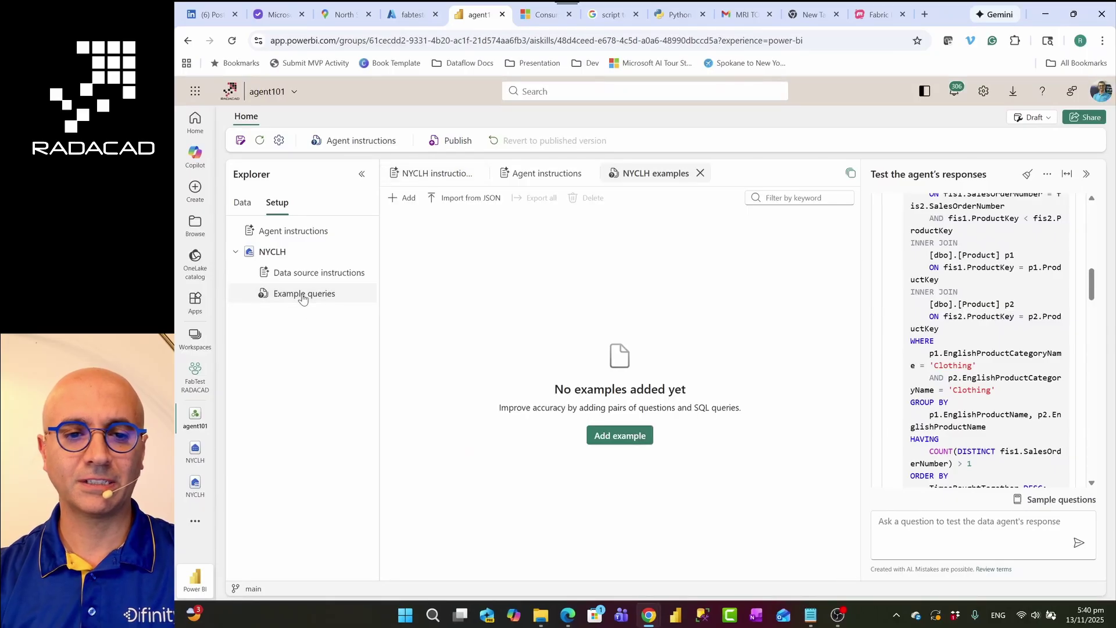
left_click(619, 436)
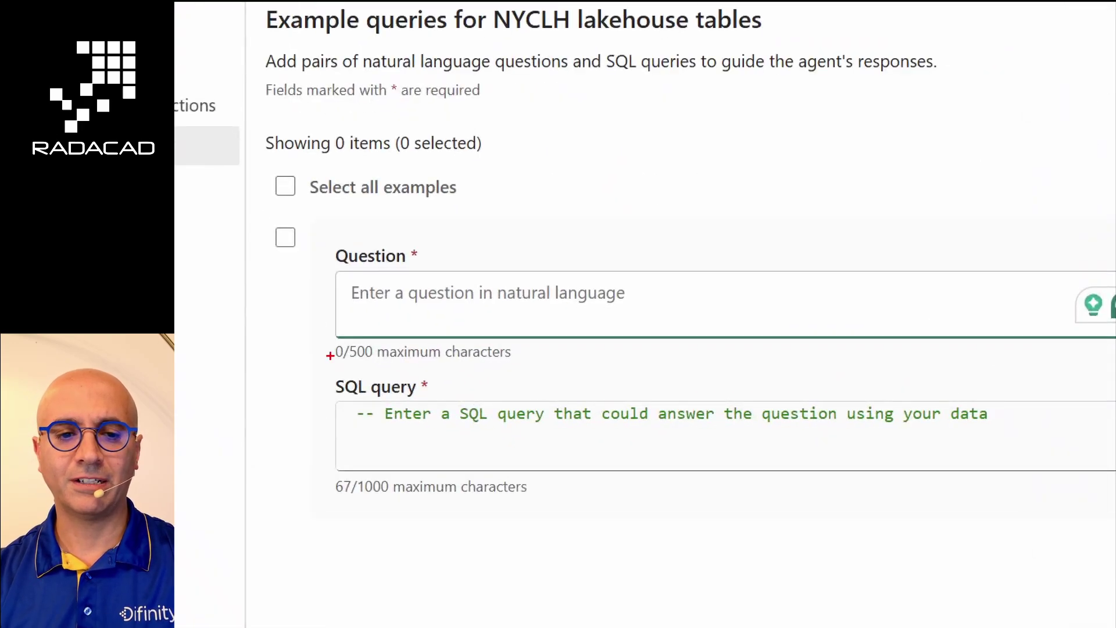
left_click_drag(314, 242, 1009, 513)
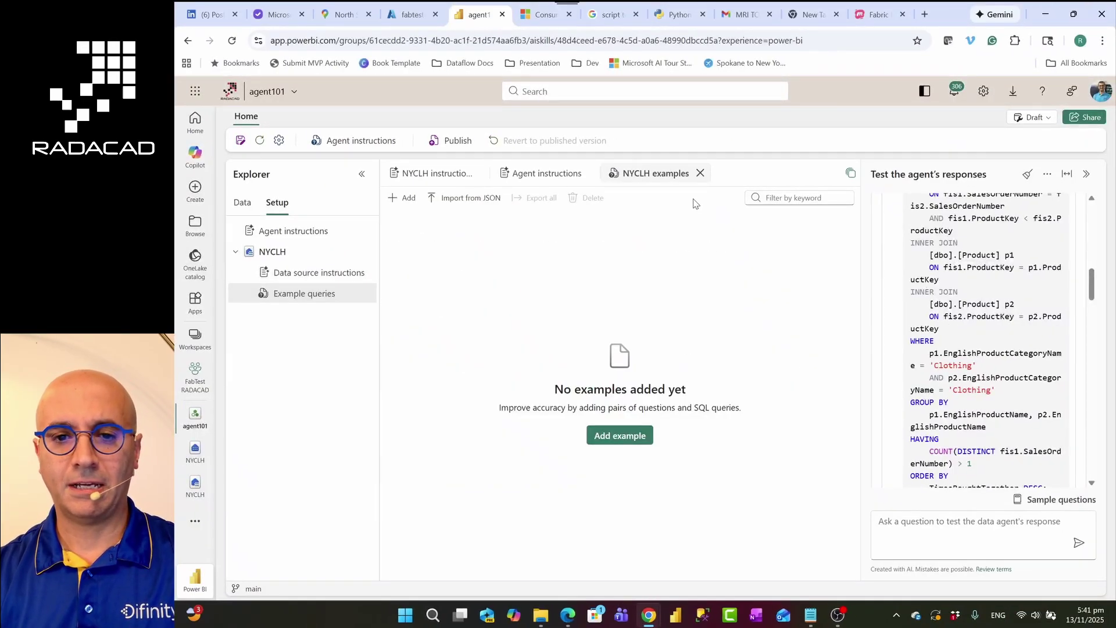
left_click(315, 279)
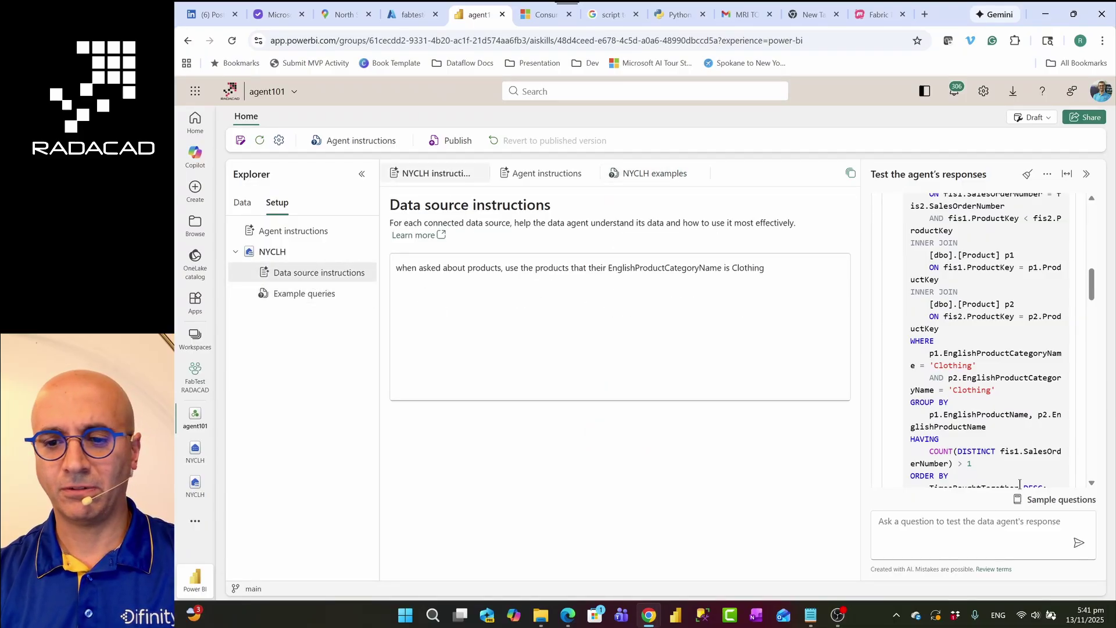
scroll(1017, 467, "down", 4)
scroll(1016, 466, "up", 5)
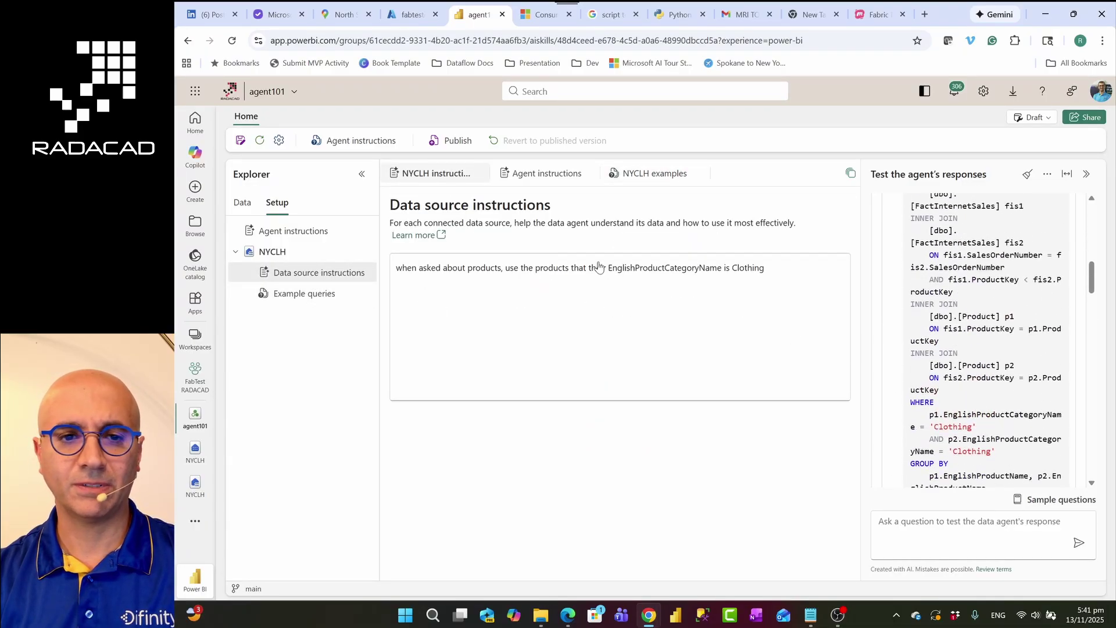
- Publish agent101 with the description 'clothing products'
left_click(447, 144)
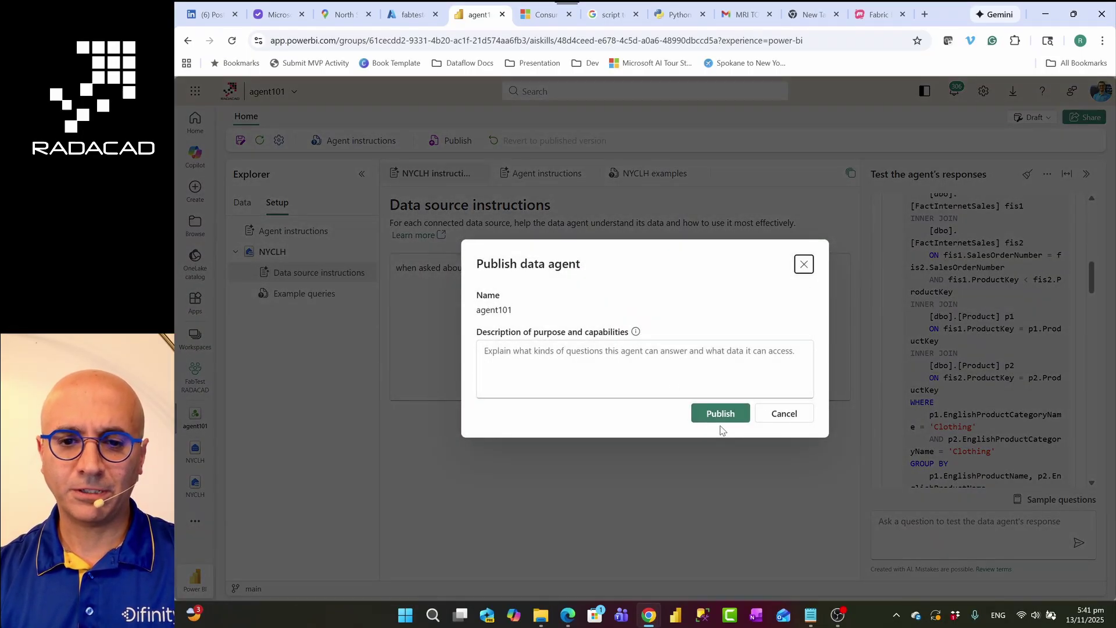
left_click(577, 367)
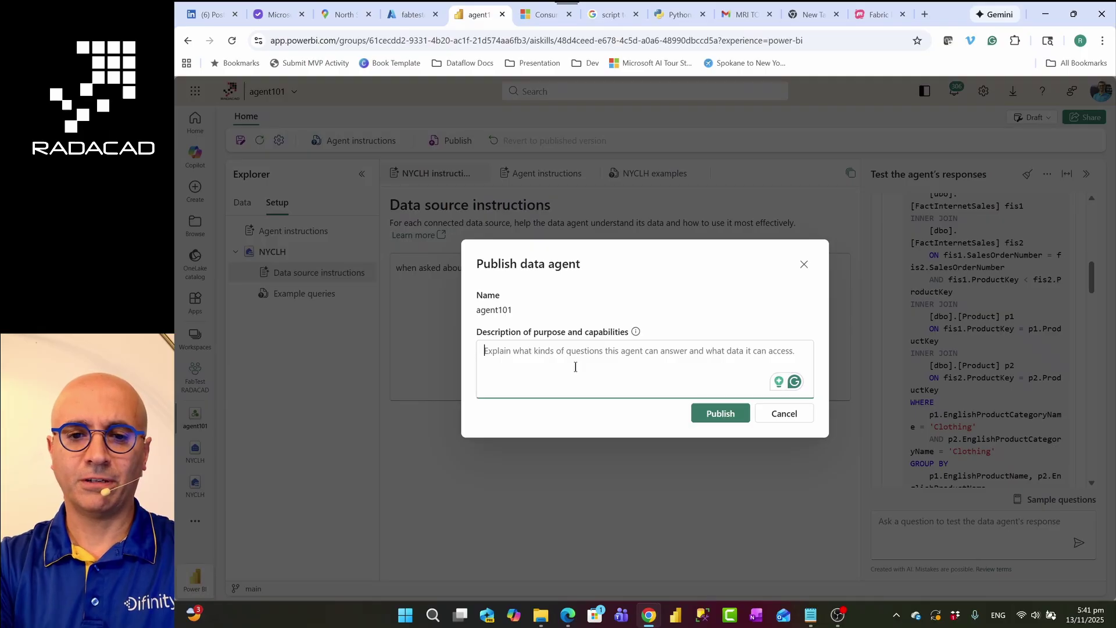
type("clothing products")
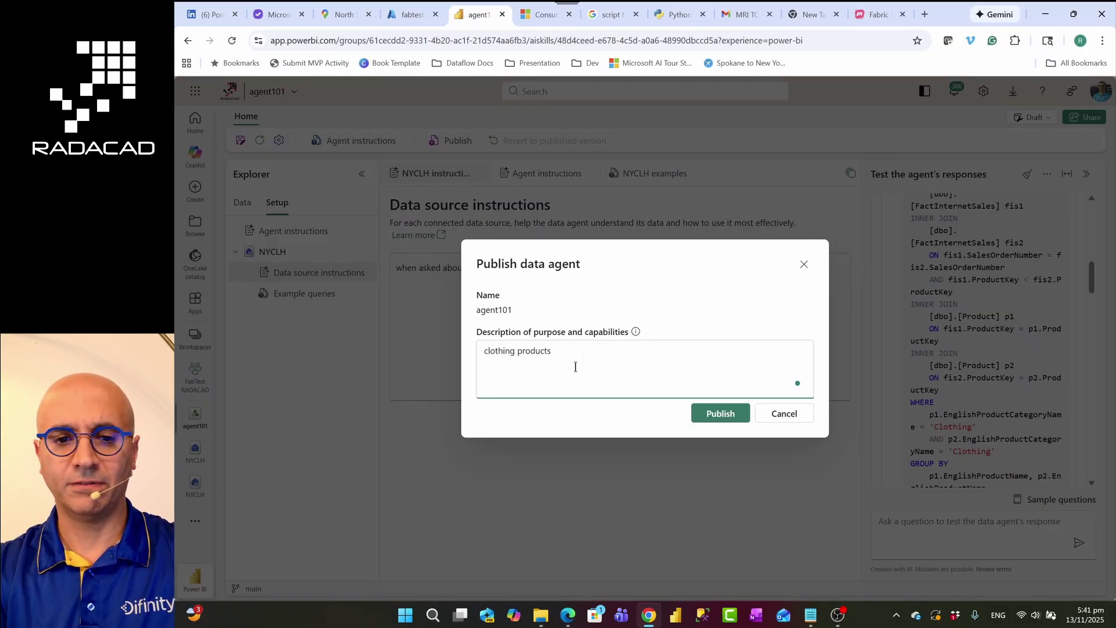
left_click(720, 412)
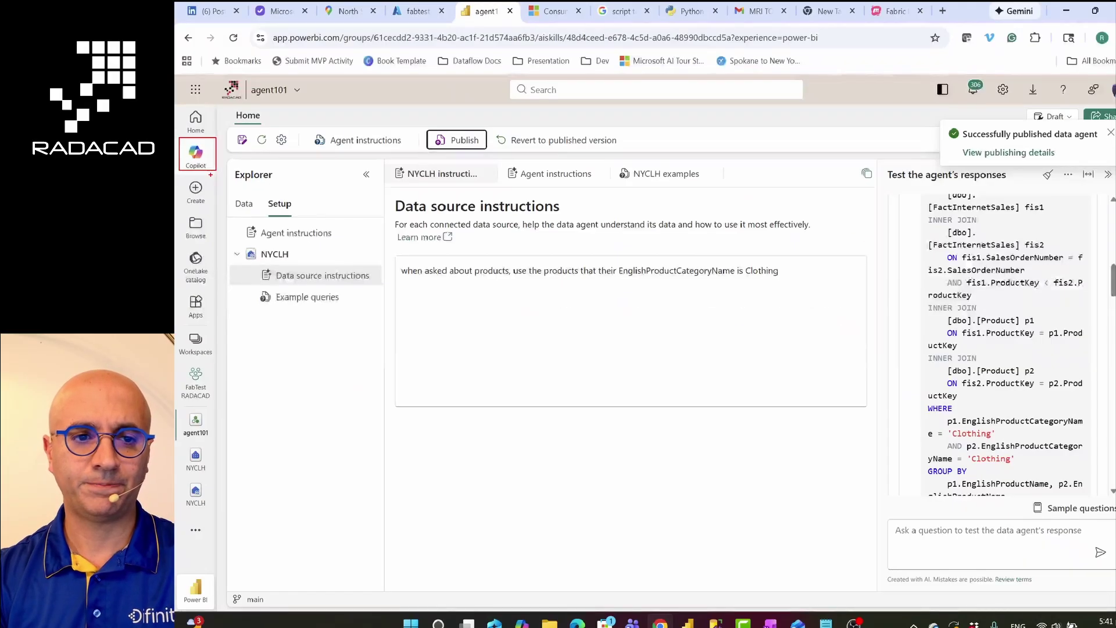
- On the Power BI Copilot page, paste the question 'Which products are frequently bought together?'
left_click(195, 152)
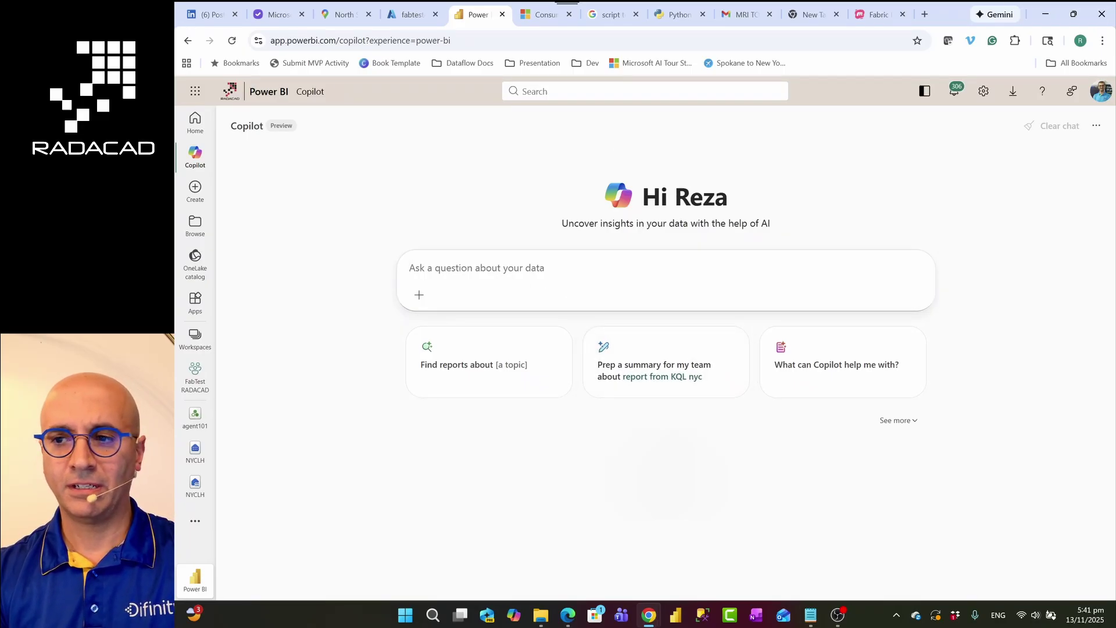
key("alt+Tab")
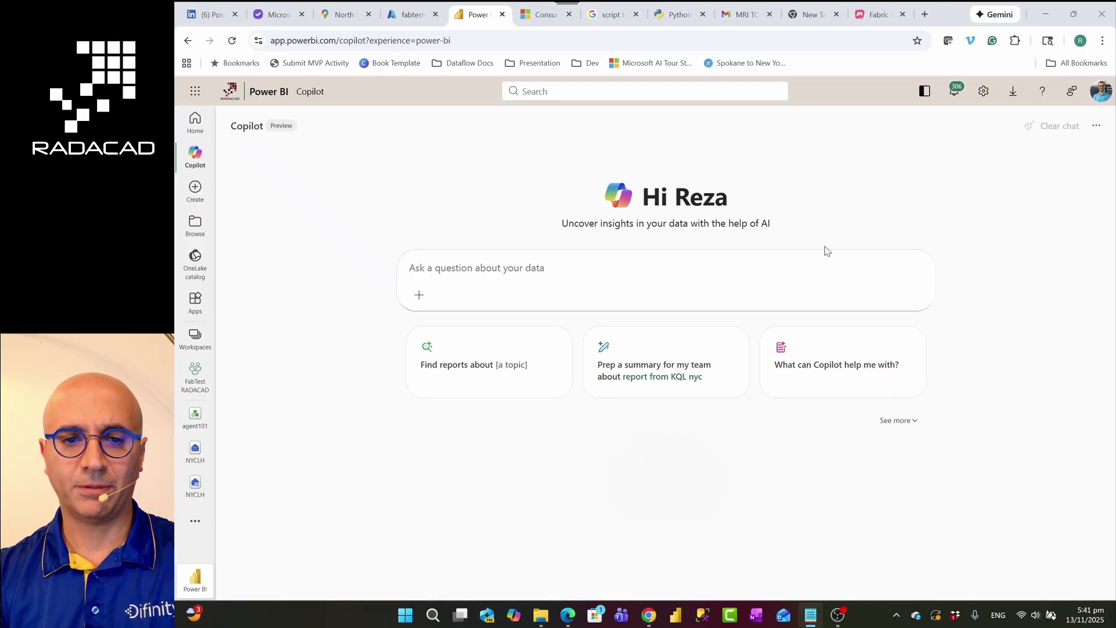
left_click(569, 268)
type("Which products are frequently bought together?")
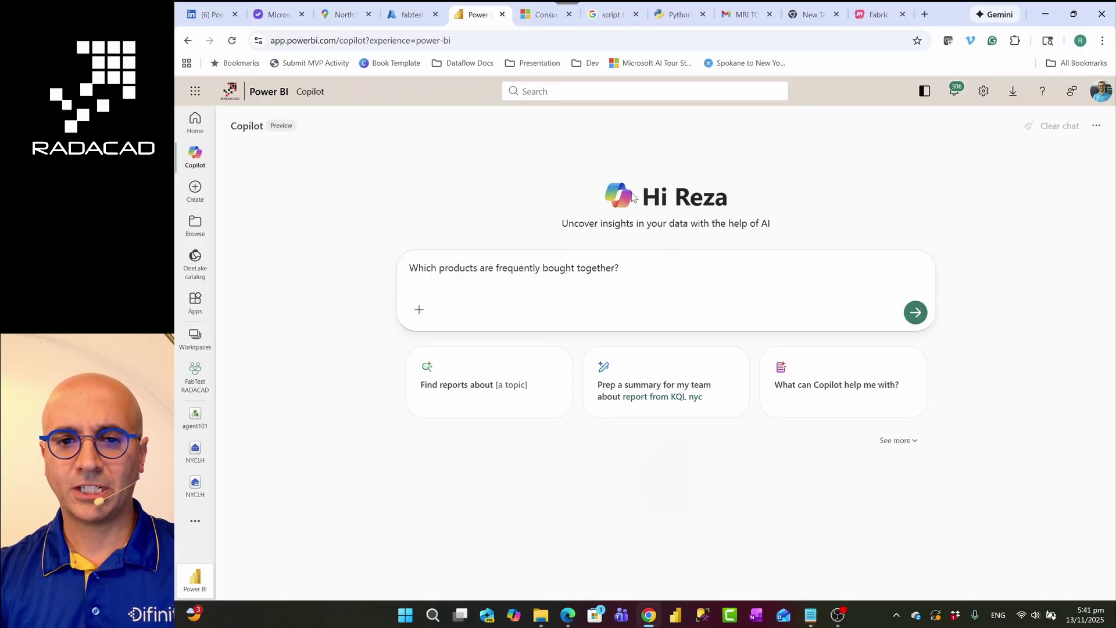
- Attach agent101 from the Data agents list as the question's reference content
left_click(419, 311)
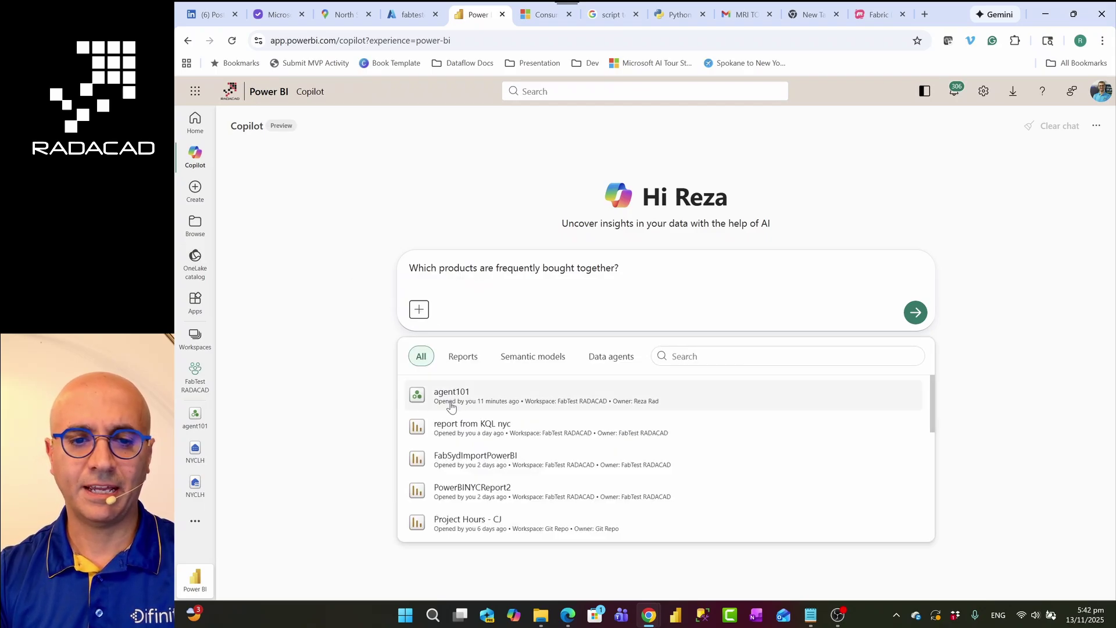
left_click(602, 358)
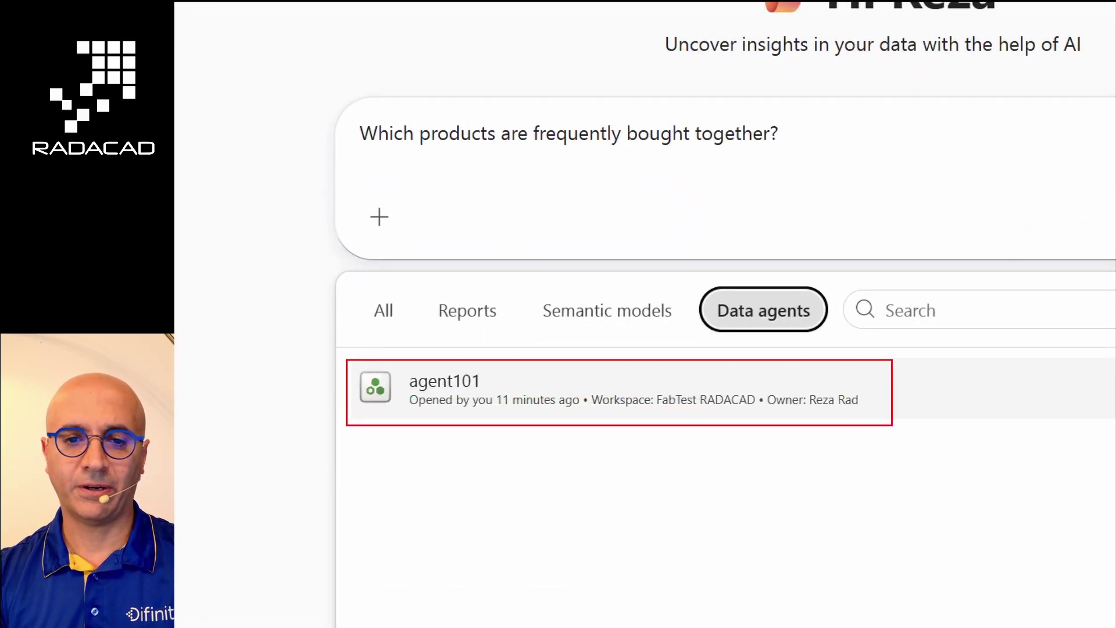
left_click(633, 270)
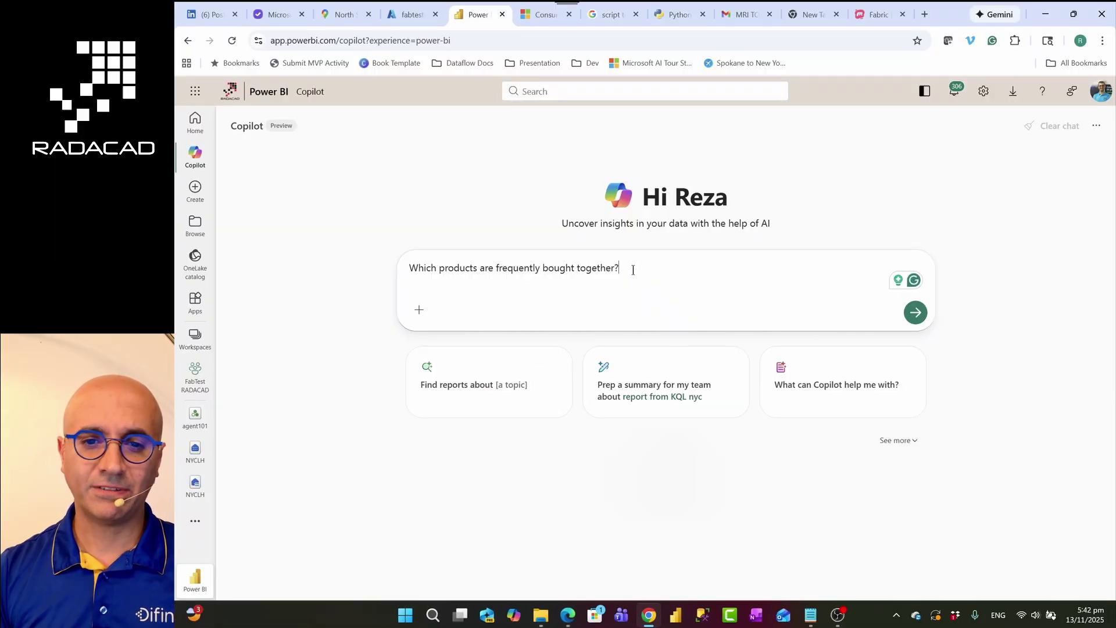
left_click(419, 310)
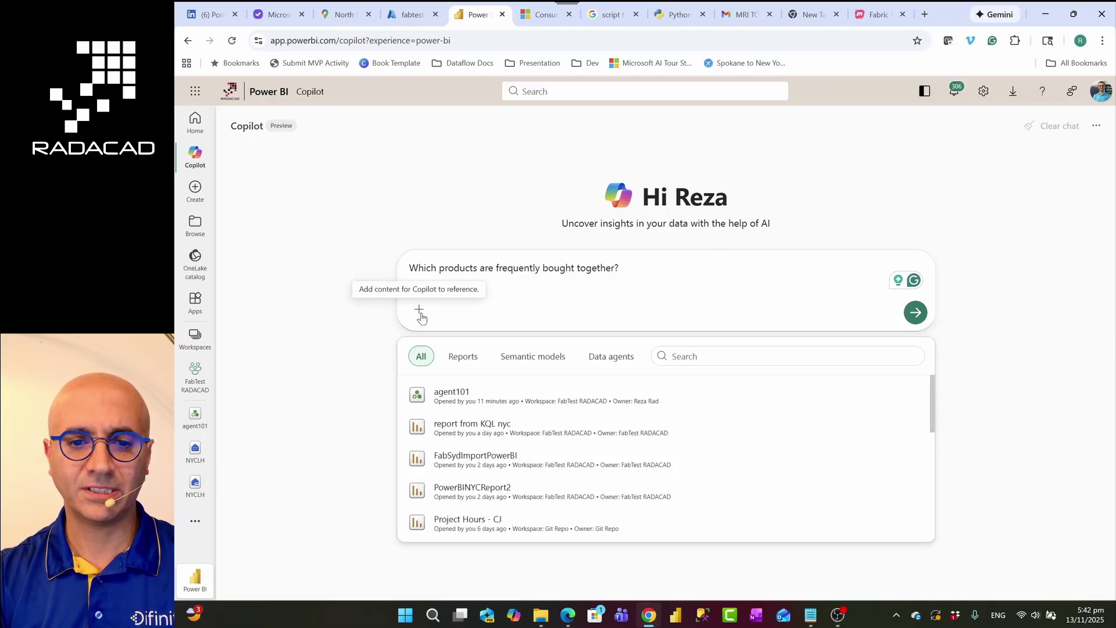
left_click(531, 397)
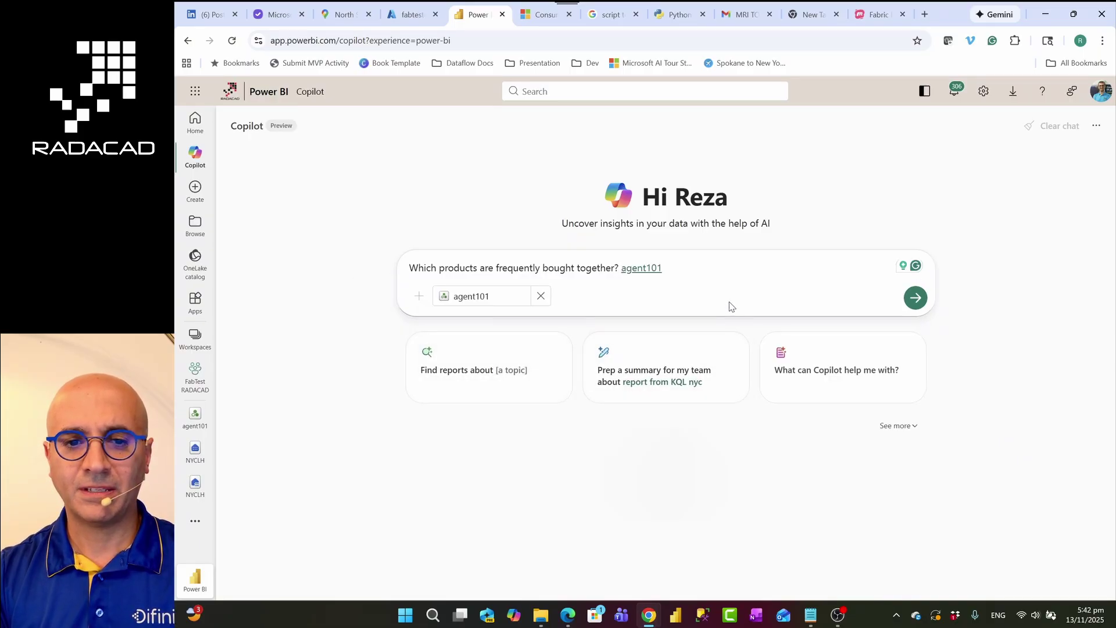
- Send the question and get agent101's Clothing pairs, such as AWC Logo Cap with jerseys and shorts
left_click(917, 301)
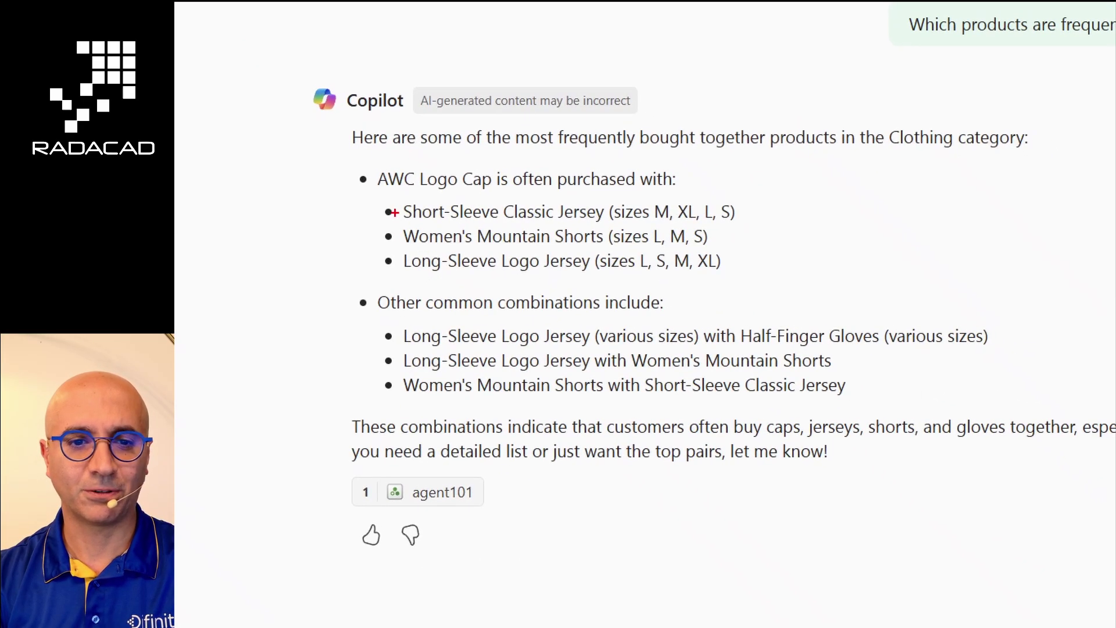
mouse_move(329, 155)
left_mouse_down()
mouse_move(593, 304)
mouse_move(981, 418)
mouse_move(1032, 413)
left_mouse_up()
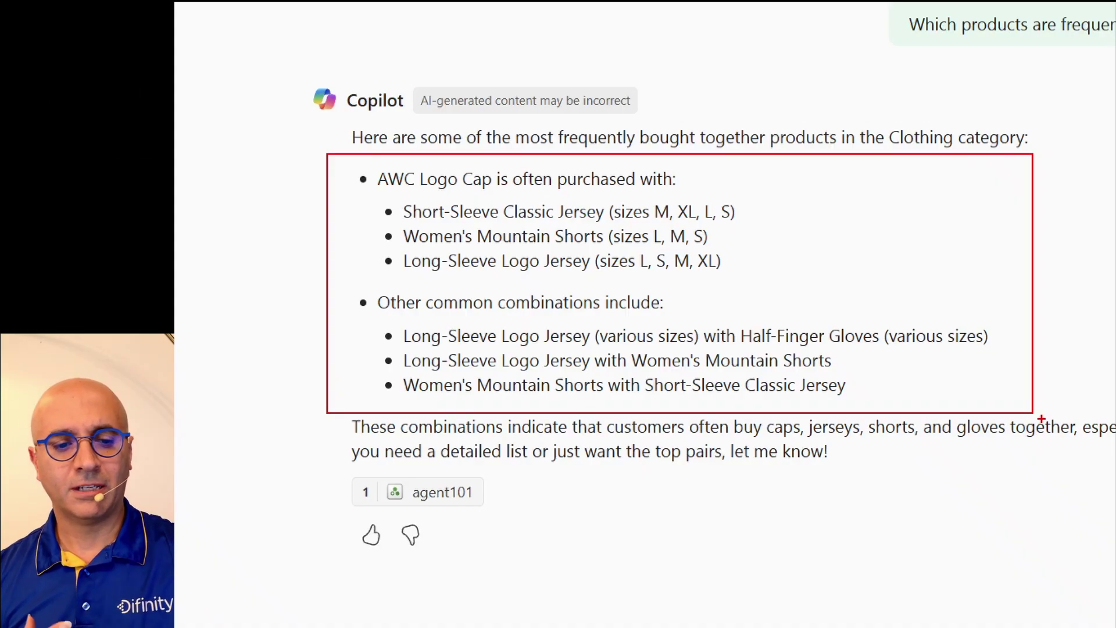
key("Escape")
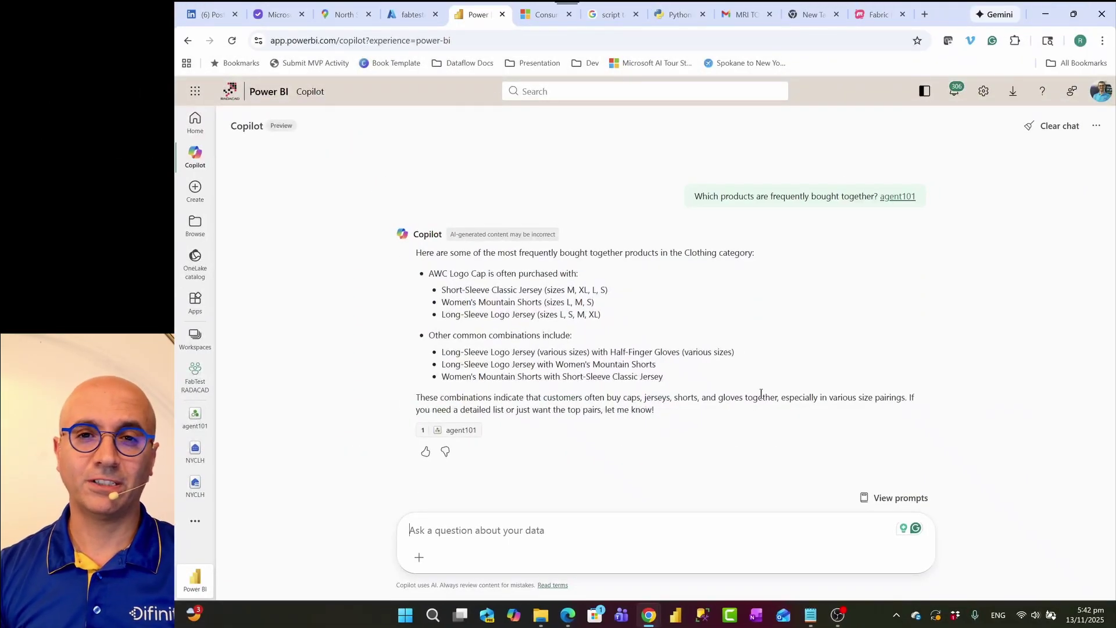